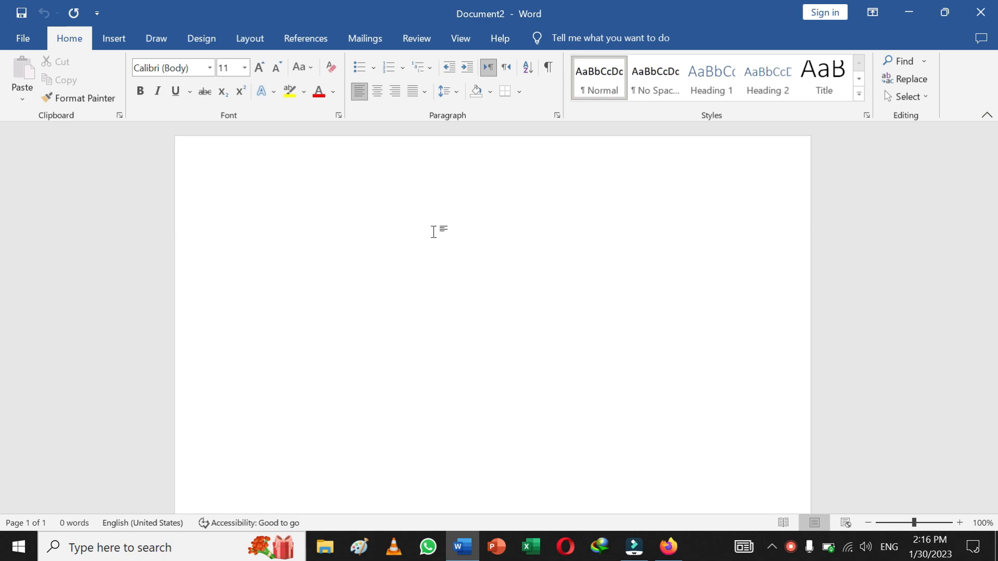
Check the Office product and version information on the account page, and return to the blank document
click(21, 39)
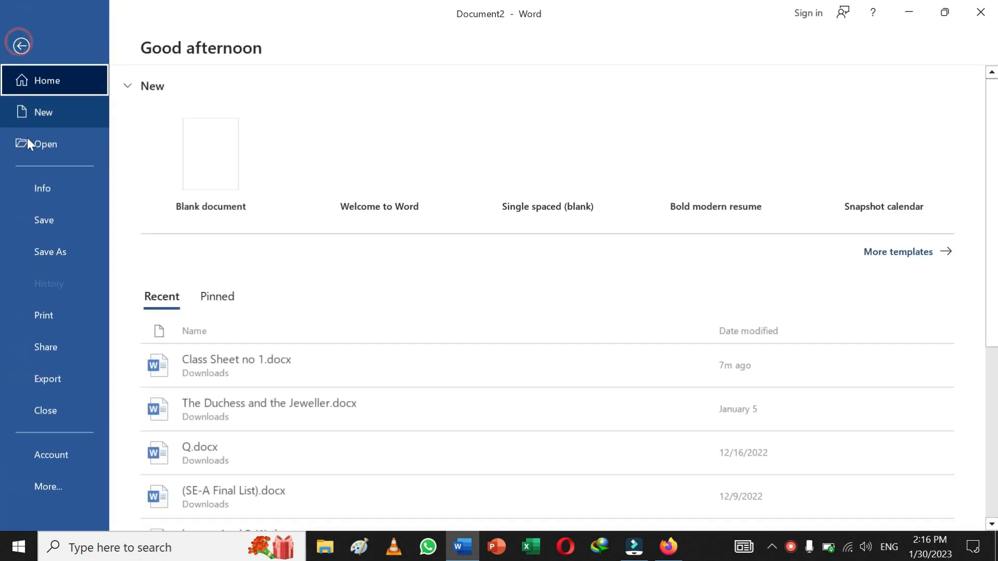
click(49, 450)
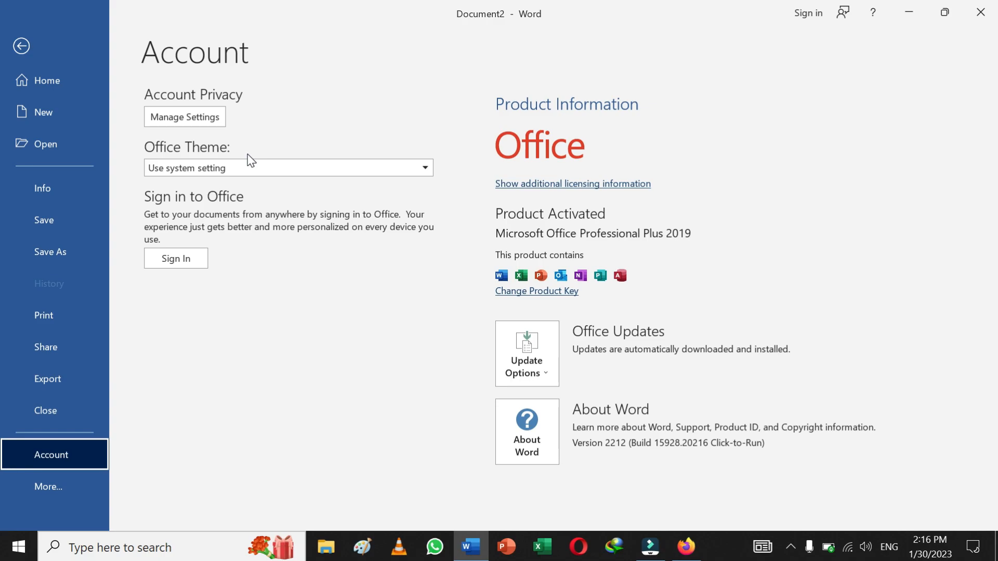
click(22, 46)
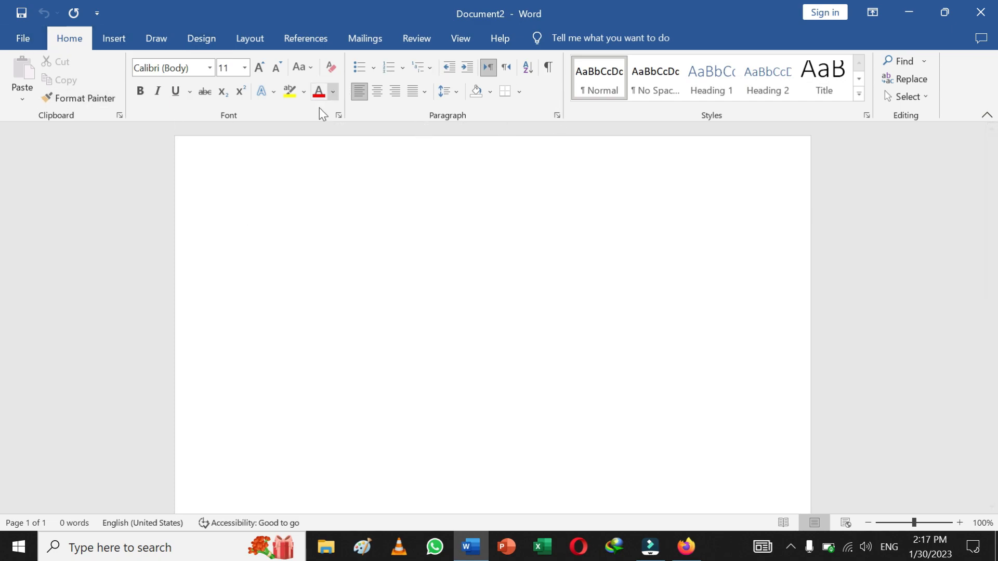
Apply the preset DO NOT COPY 1 watermark to the document and check it across the whole page
click(249, 41)
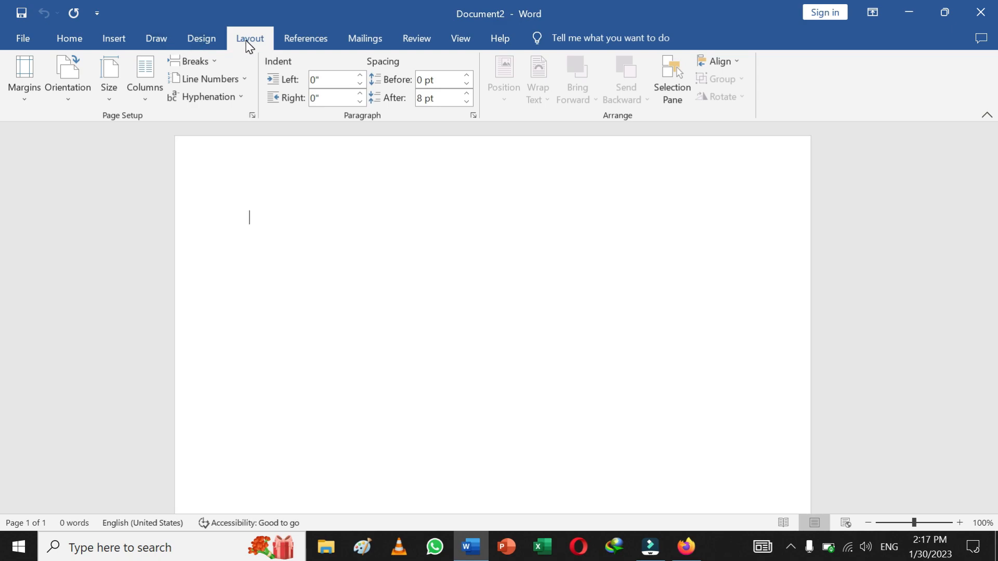
click(201, 40)
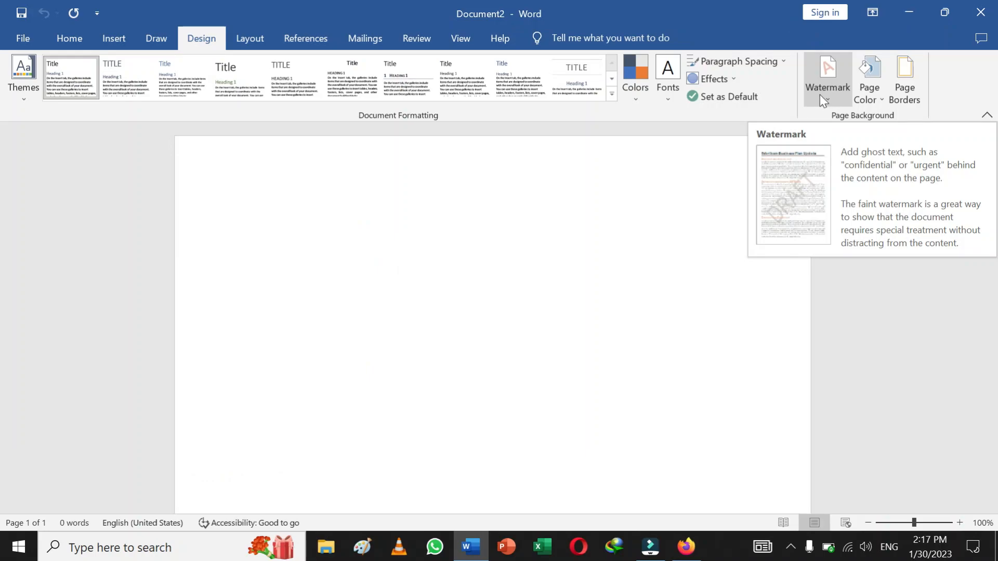
click(827, 94)
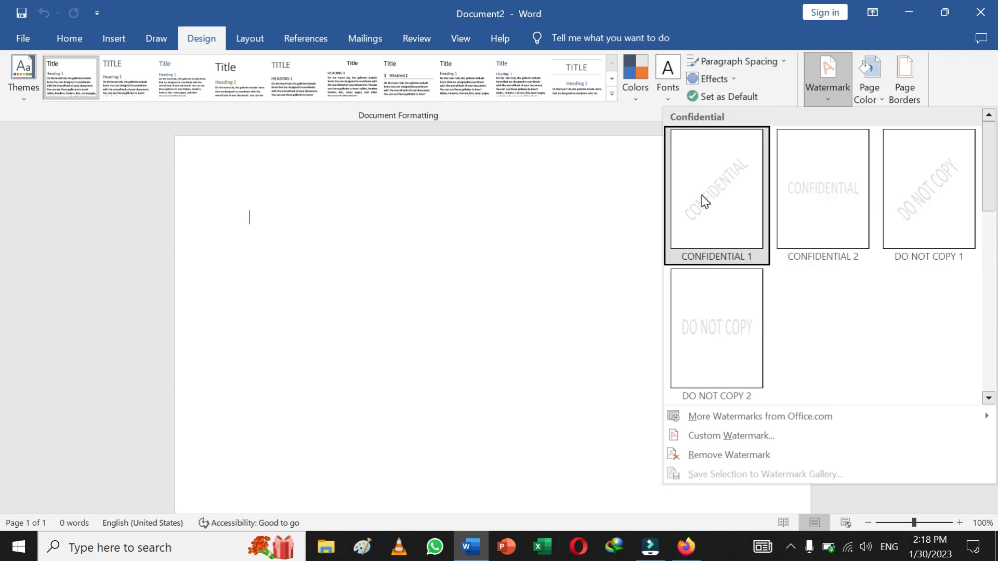
click(927, 193)
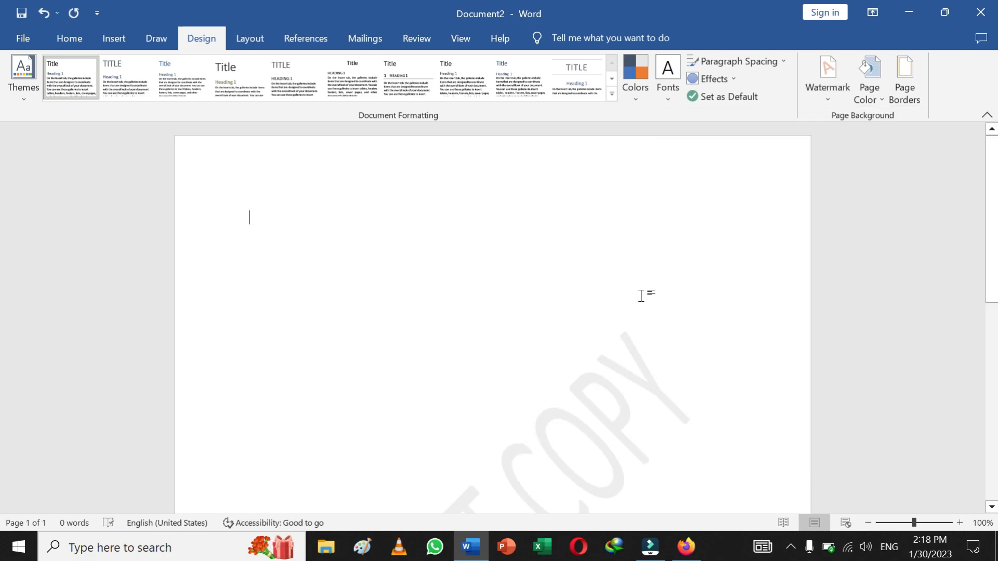
scroll(584, 310, down, 2)
drag(914, 522, 893, 523)
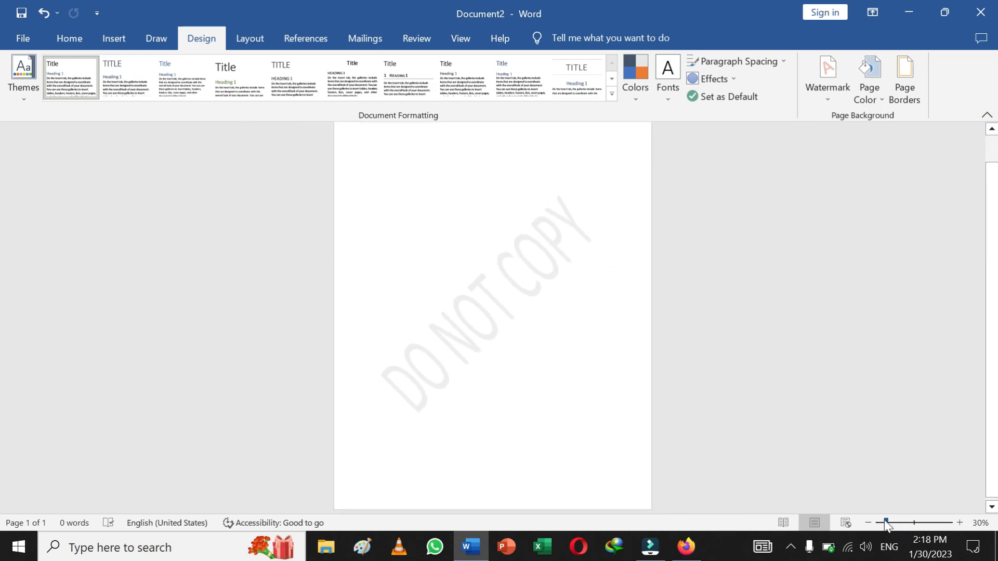
click(884, 522)
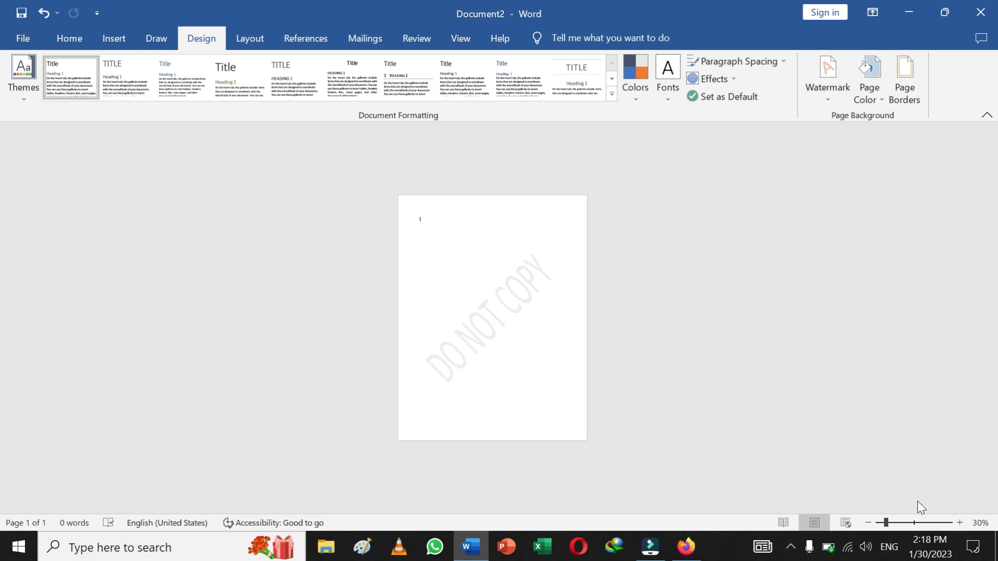
click(895, 523)
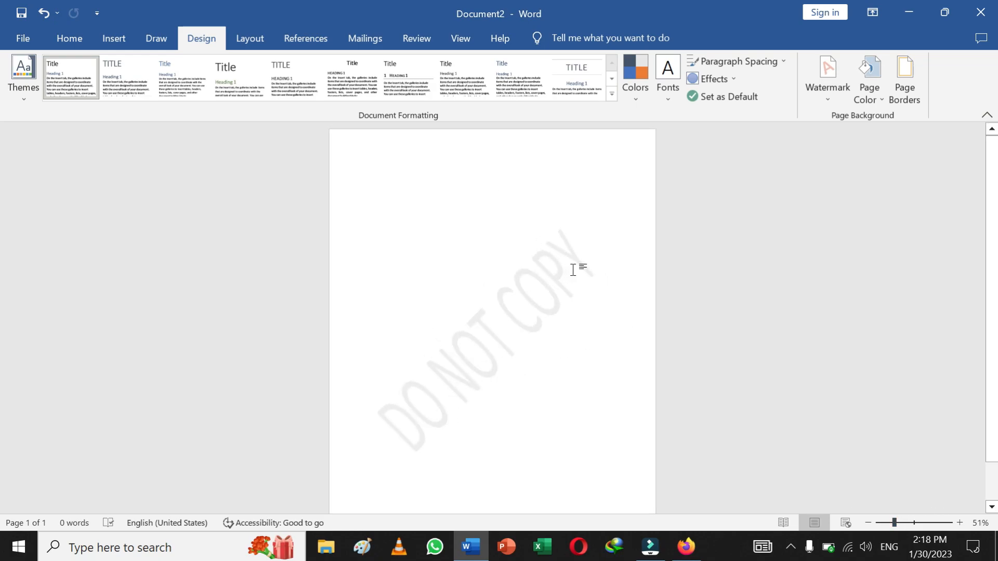
scroll(541, 303, down, 2)
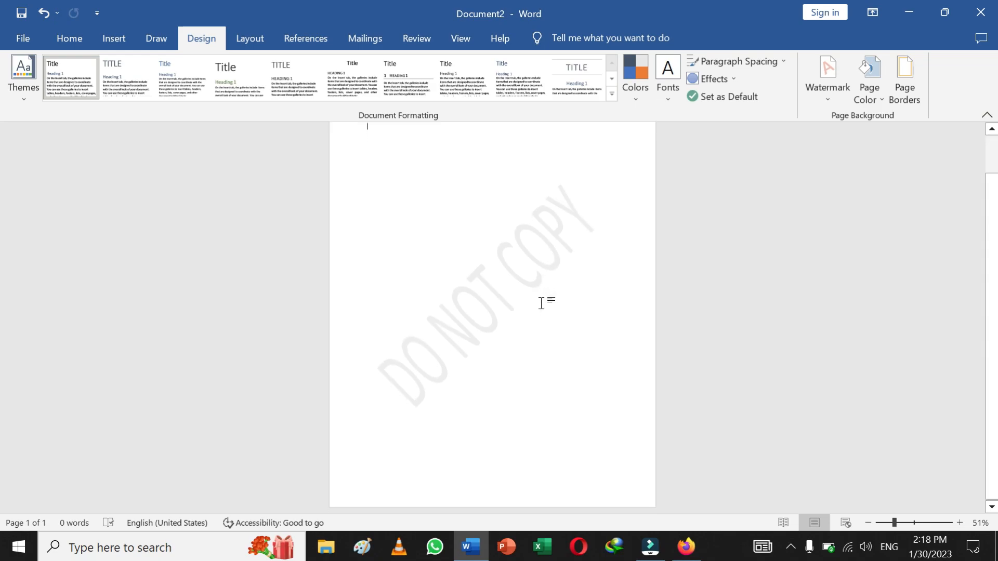
scroll(541, 303, up, 2)
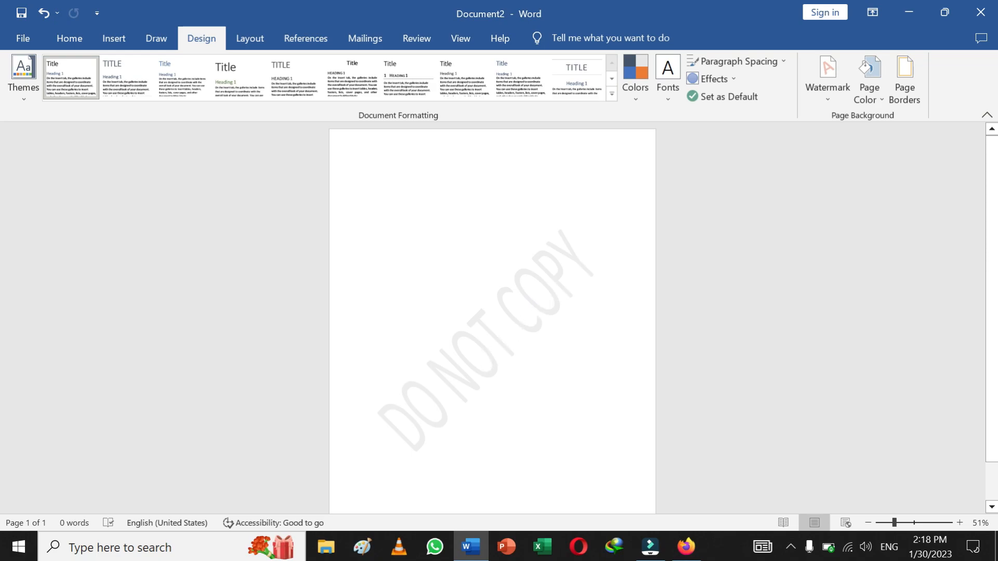
Start a custom text watermark and replace its text with "Cybermax academy"
click(825, 86)
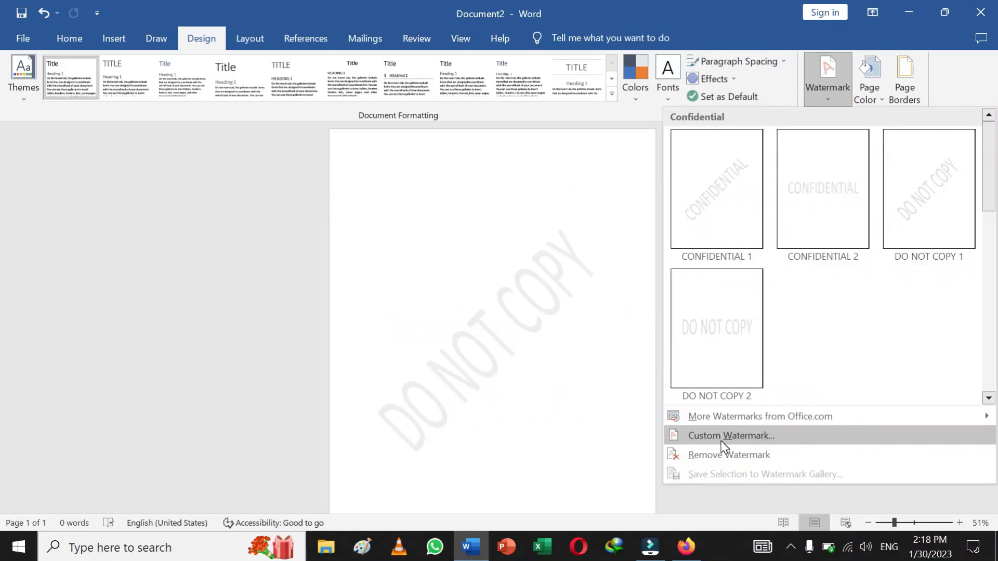
click(560, 343)
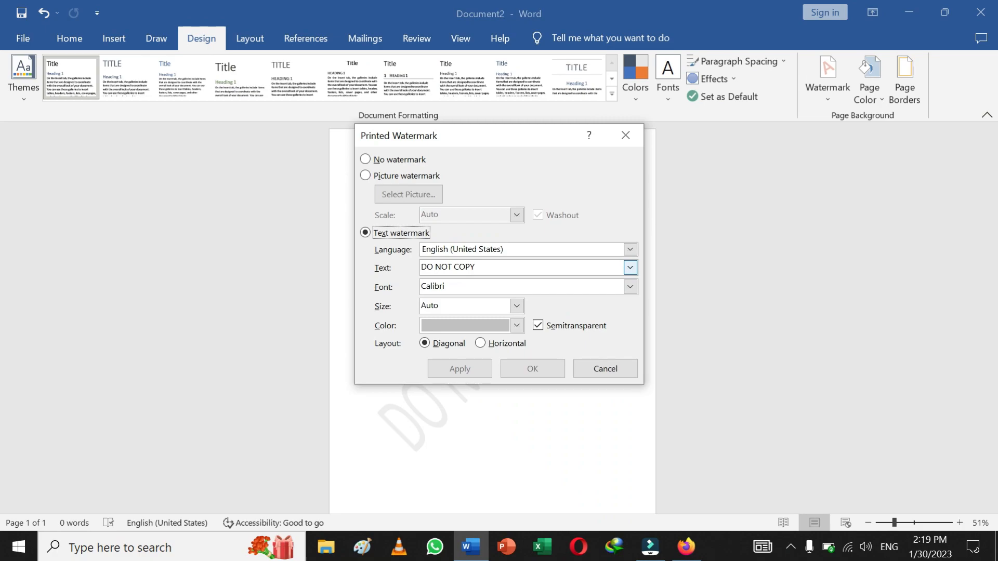
click(482, 269)
key(BackSpace)
key(BackSpace)
key(BackSpace)
key(BackSpace)
key(BackSpace)
key(BackSpace)
key(BackSpace)
key(BackSpace)
key(BackSpace)
key(BackSpace)
key(BackSpace)
text(Cy)
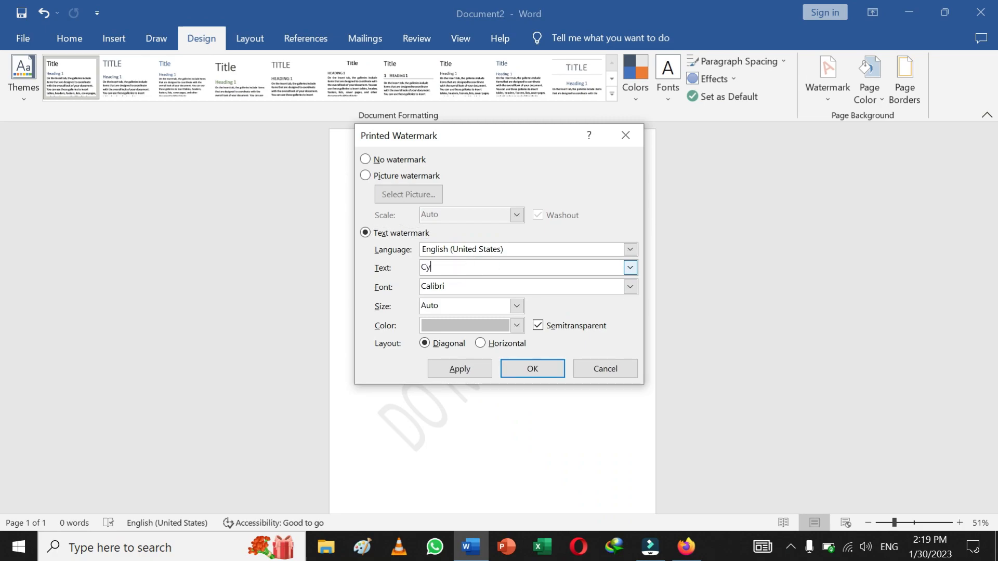
text(bermax academy)
Keep Calibri as the watermark font and apply the custom text watermark to the page
click(630, 287)
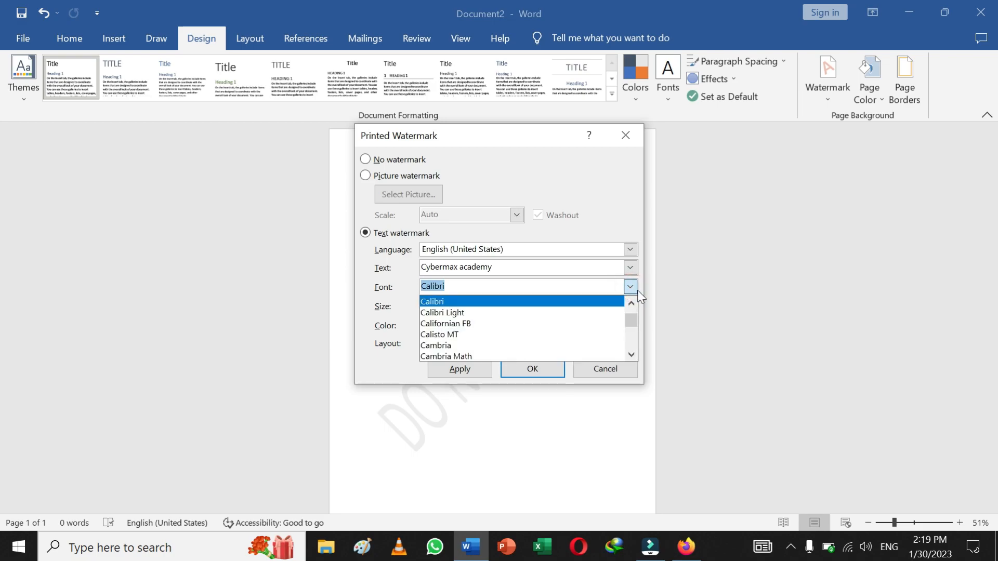
click(635, 290)
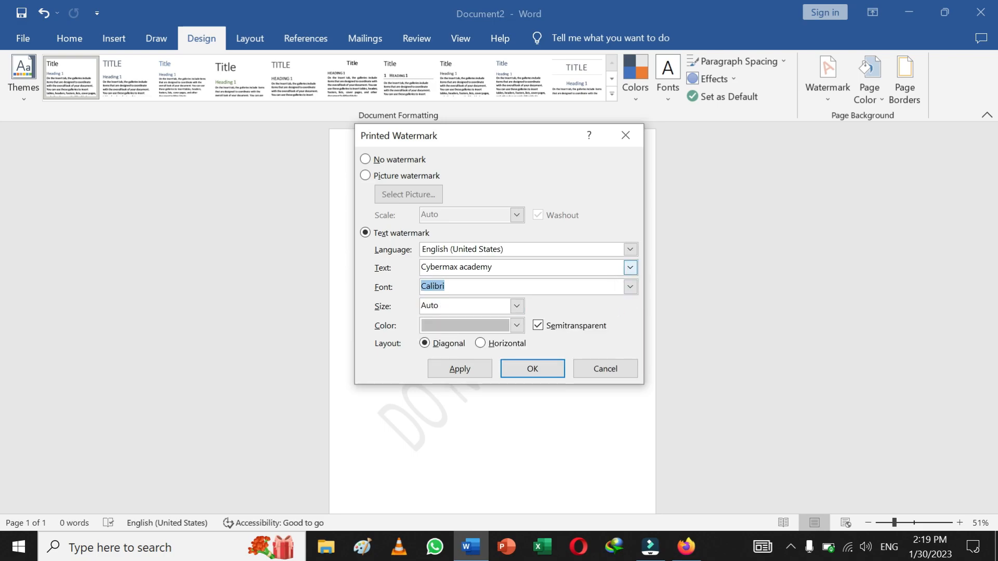
click(539, 369)
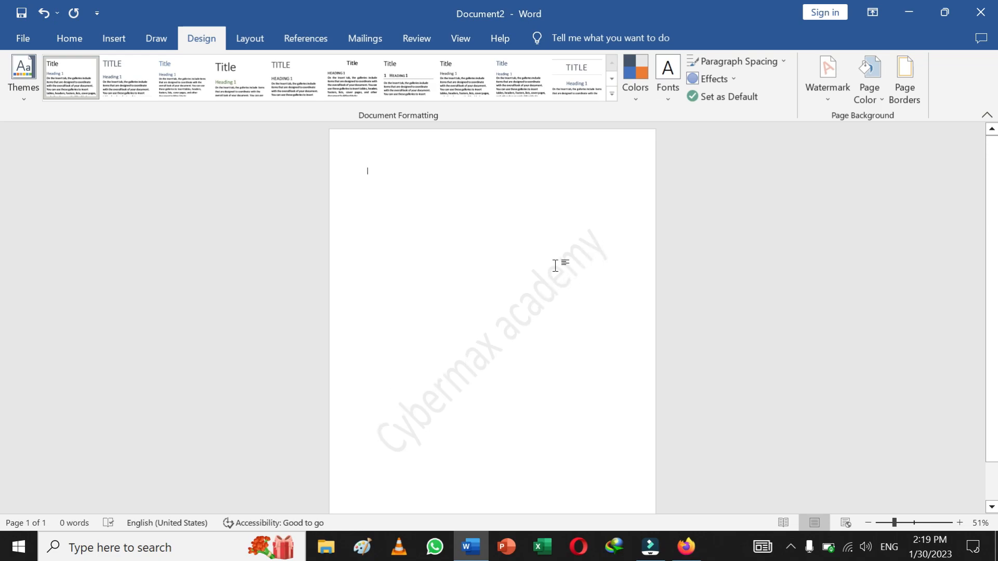
scroll(487, 354, down, 2)
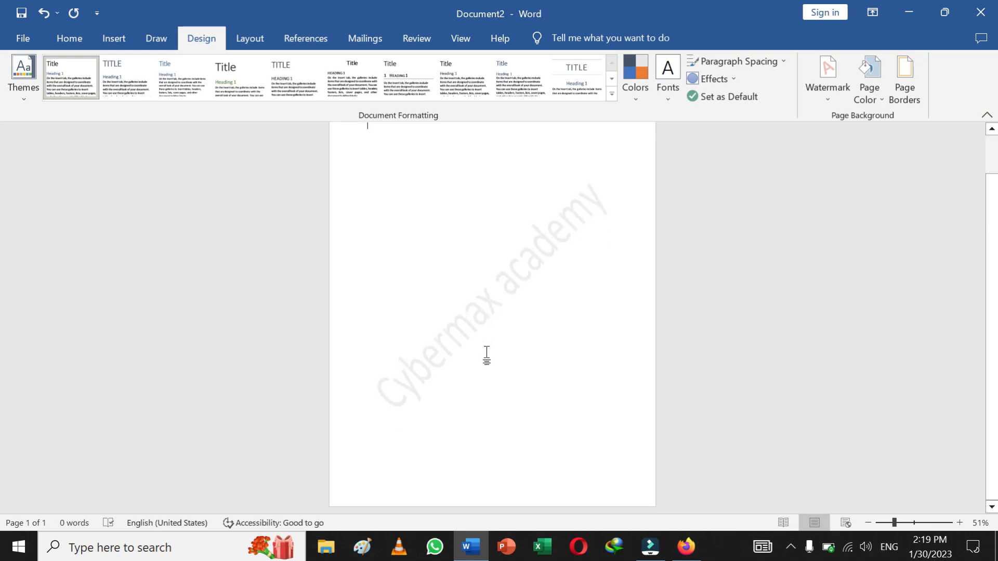
scroll(487, 357, up, 2)
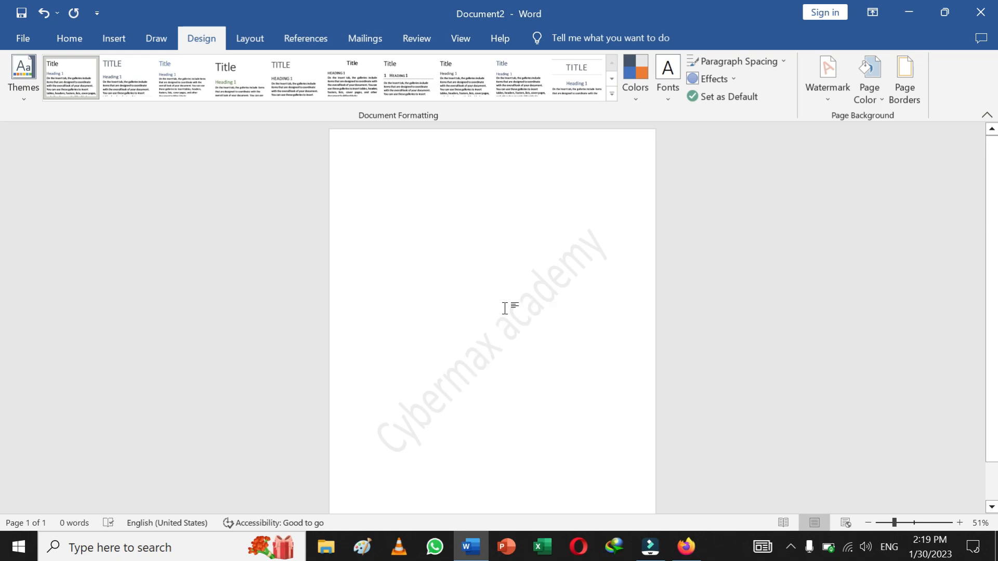
Remove the custom text watermark from the document
click(829, 89)
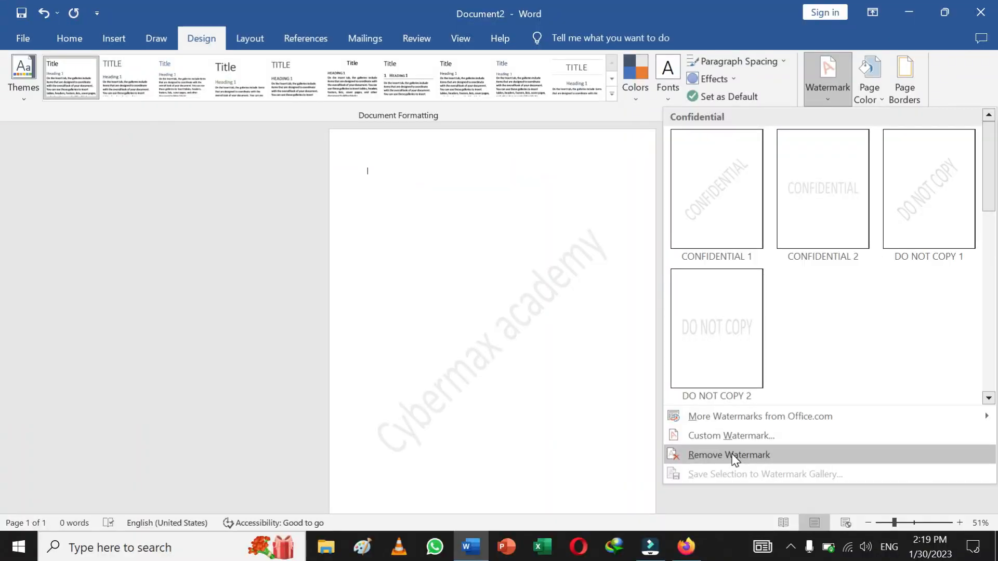
click(733, 456)
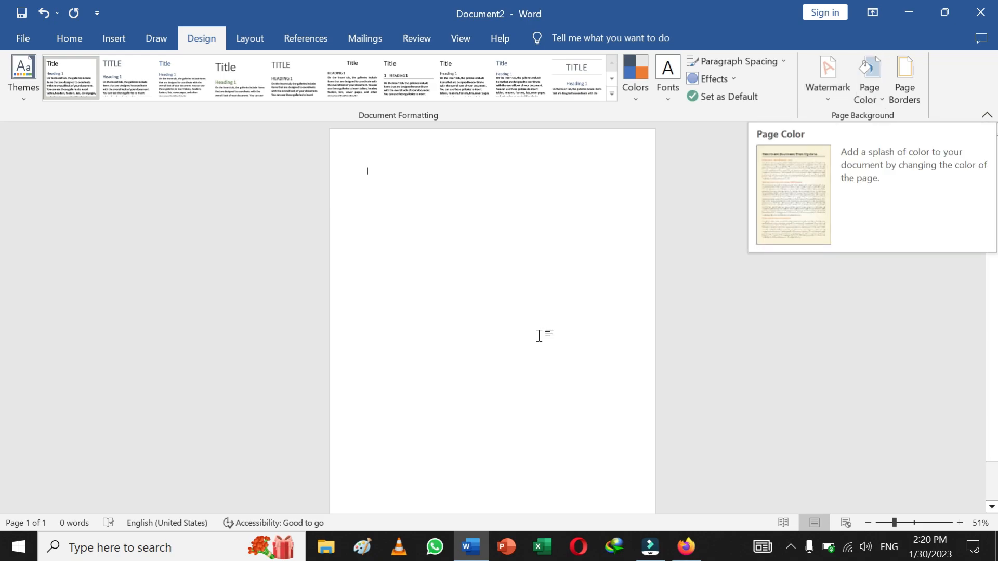
scroll(439, 281, down, 1)
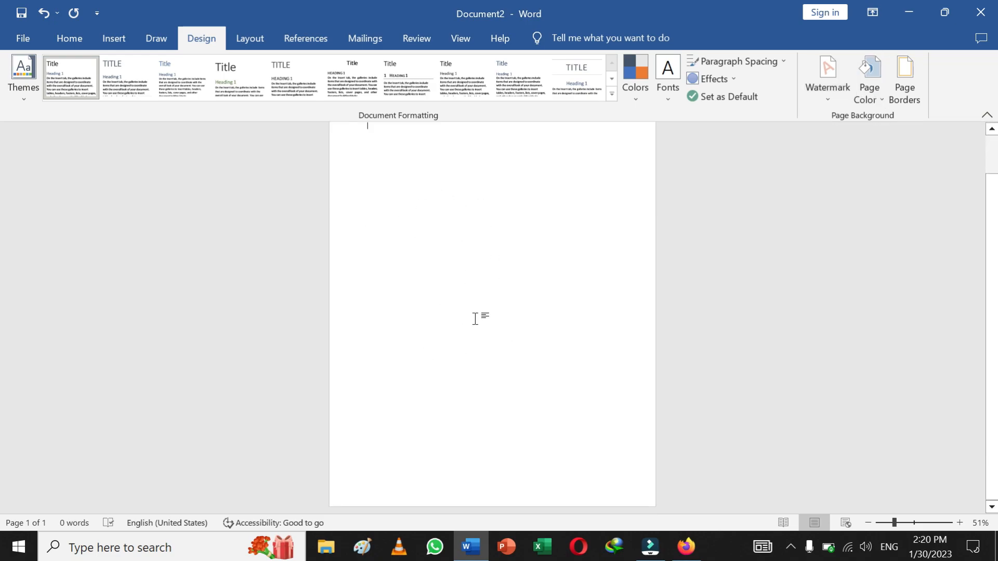
scroll(457, 312, up, 1)
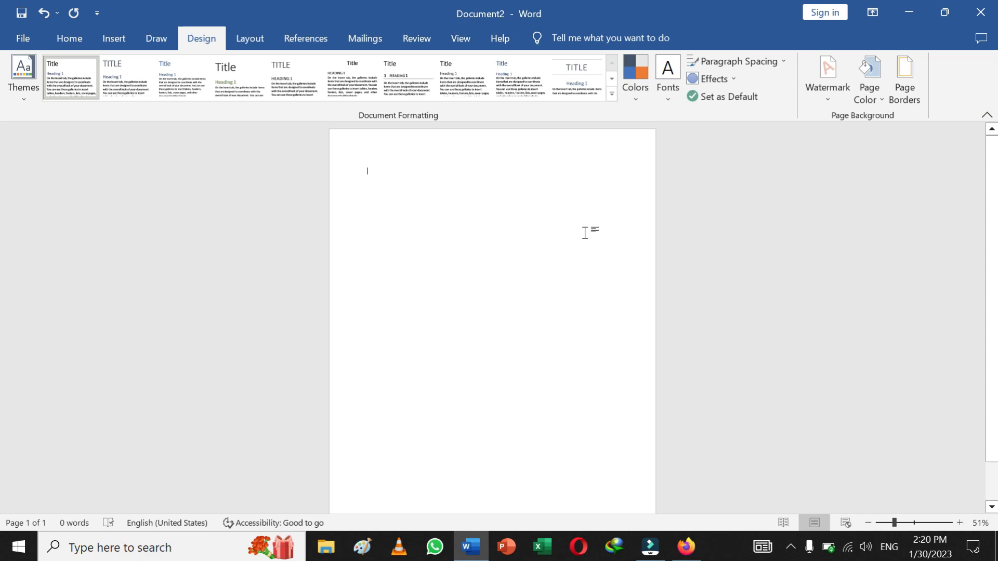
Set the page color to a light pink chosen from the additional standard colors
click(874, 97)
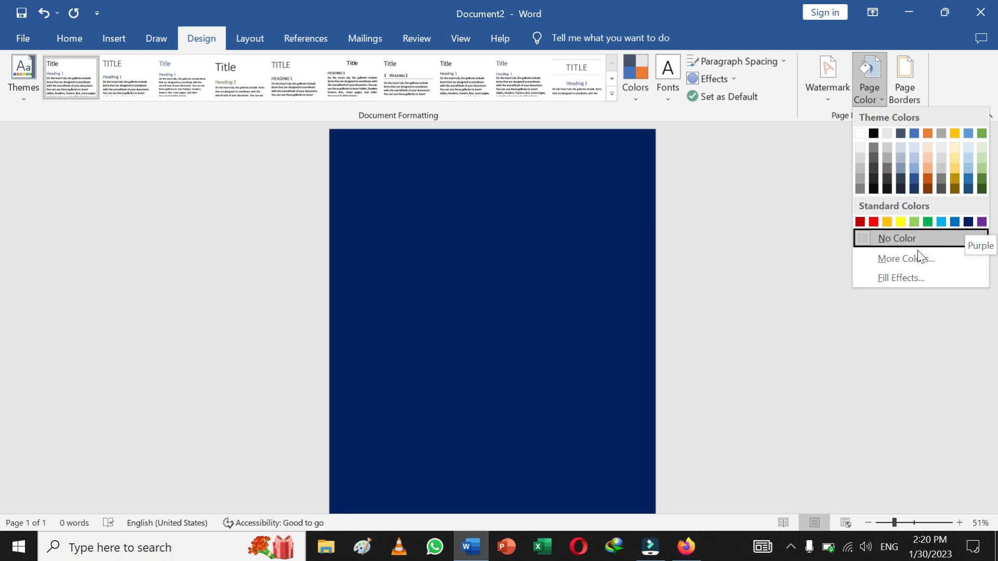
click(903, 260)
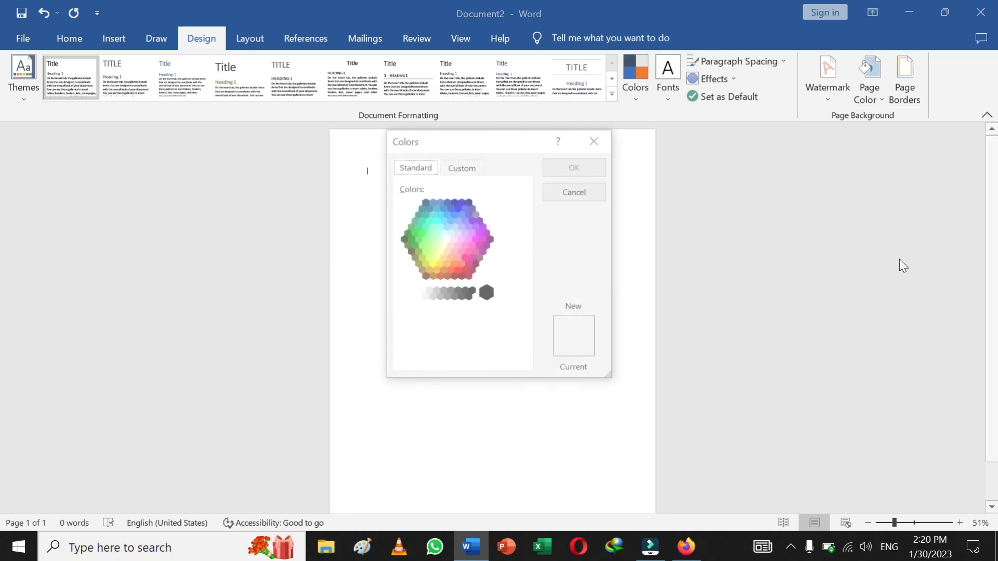
click(419, 238)
click(424, 238)
click(427, 248)
click(464, 236)
click(461, 253)
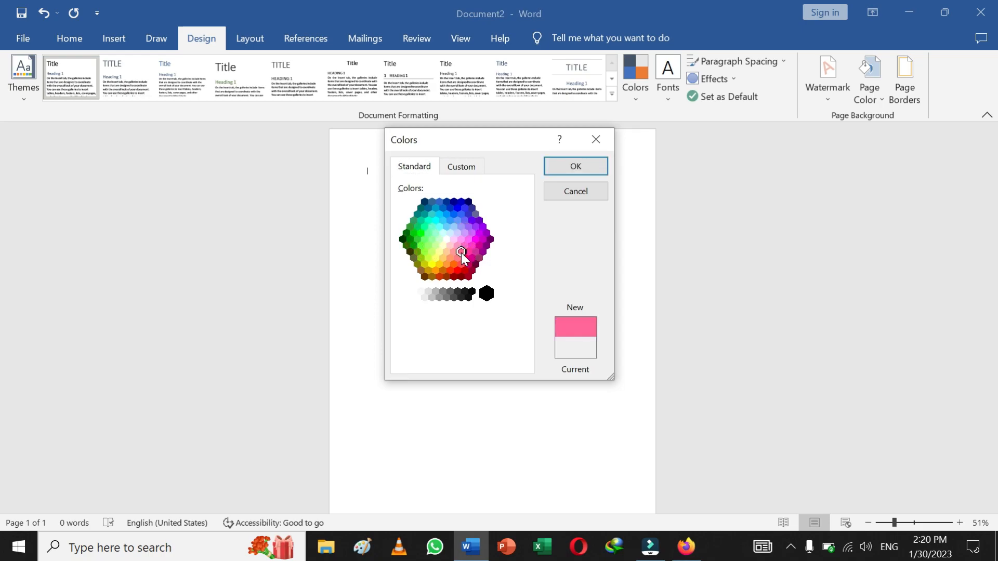
click(450, 245)
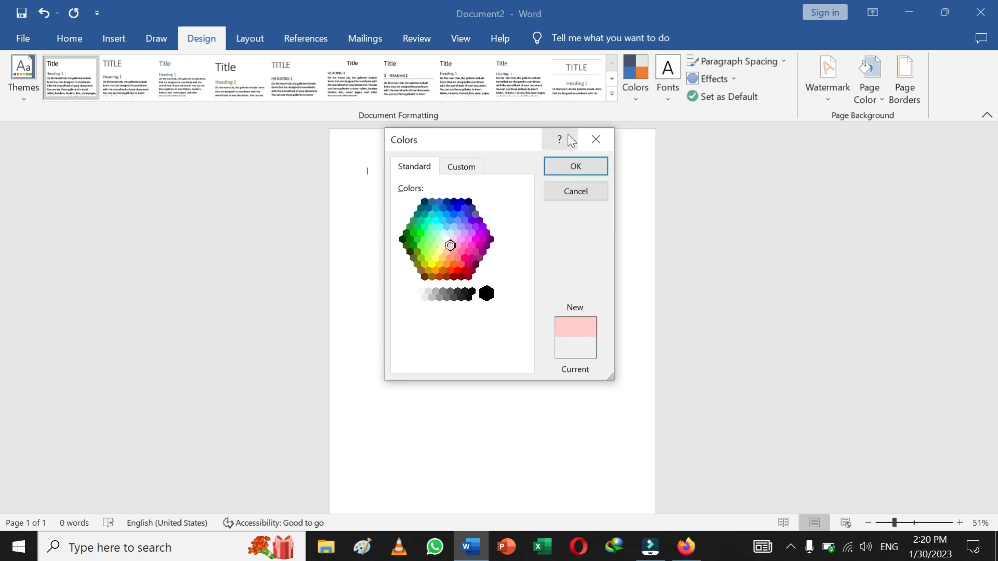
click(584, 167)
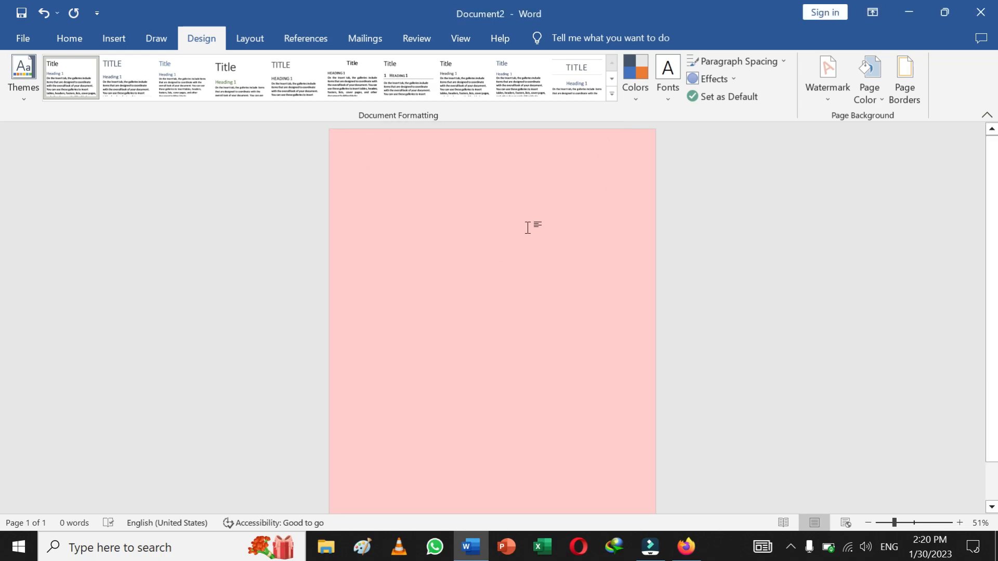
Change the page color to black and enter a line of filler text made of repeated d and s letters
click(878, 93)
click(877, 133)
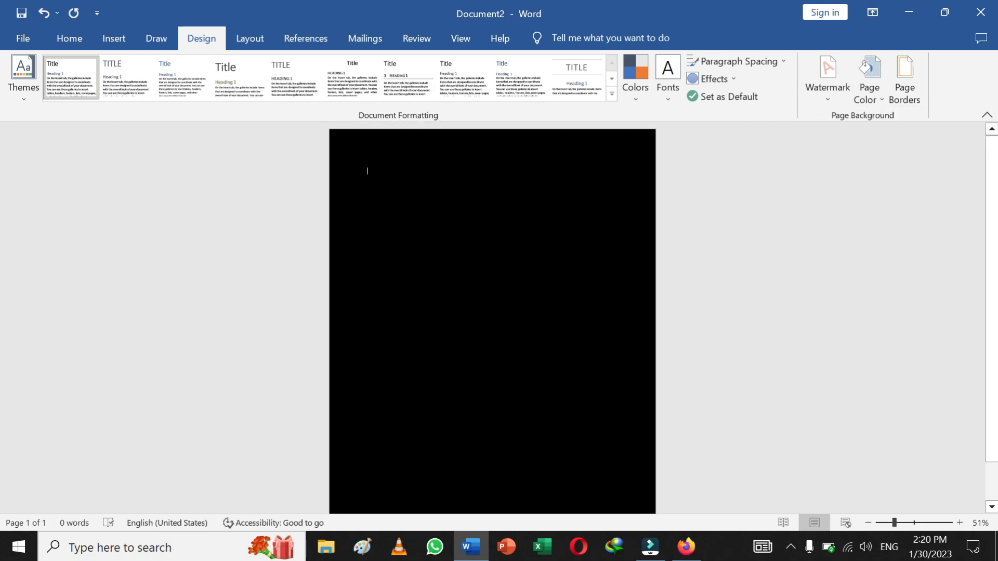
text(ddddddddd)
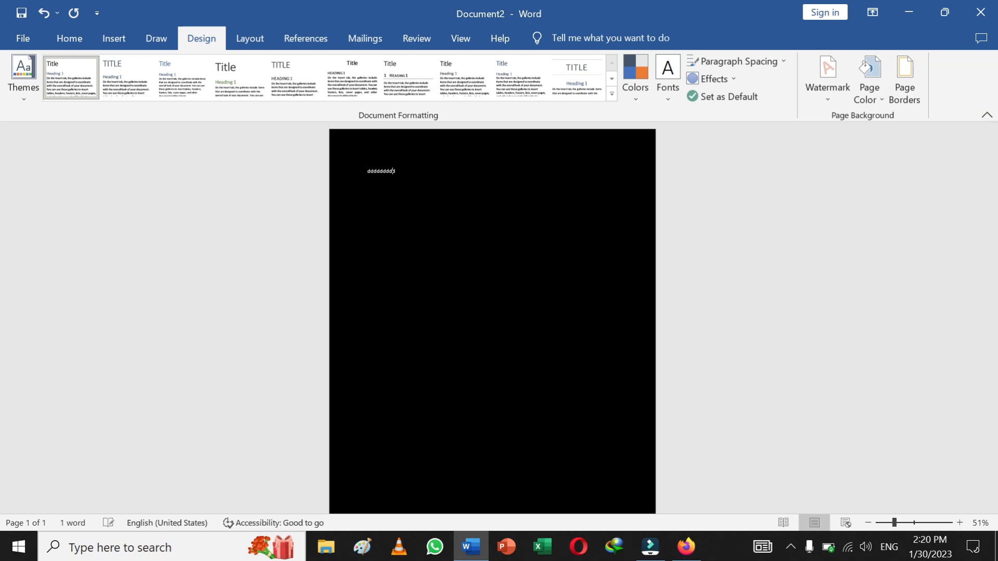
text(dddddddddddddddddddddddsssssssssssssssssssc)
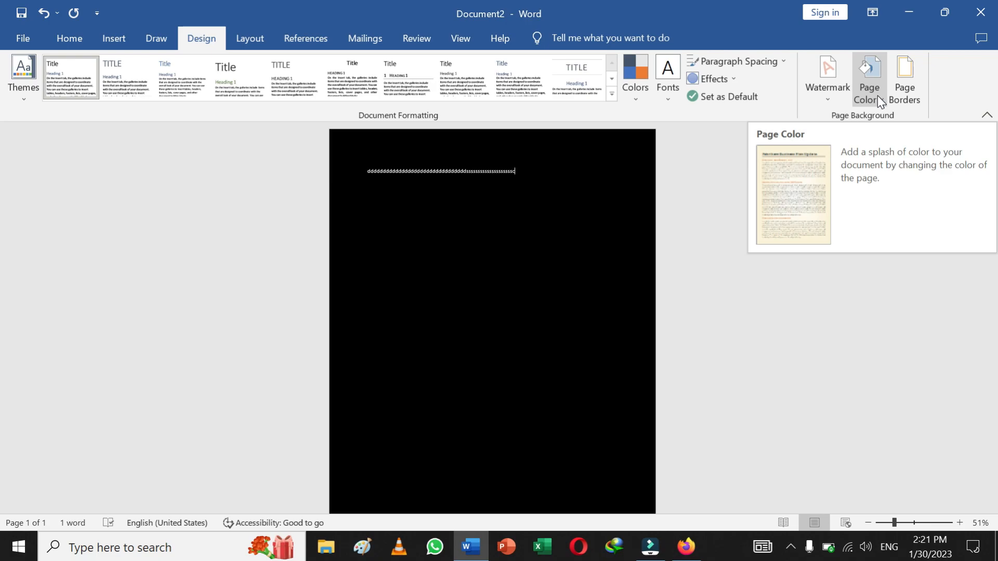
Set the page color to white
click(881, 95)
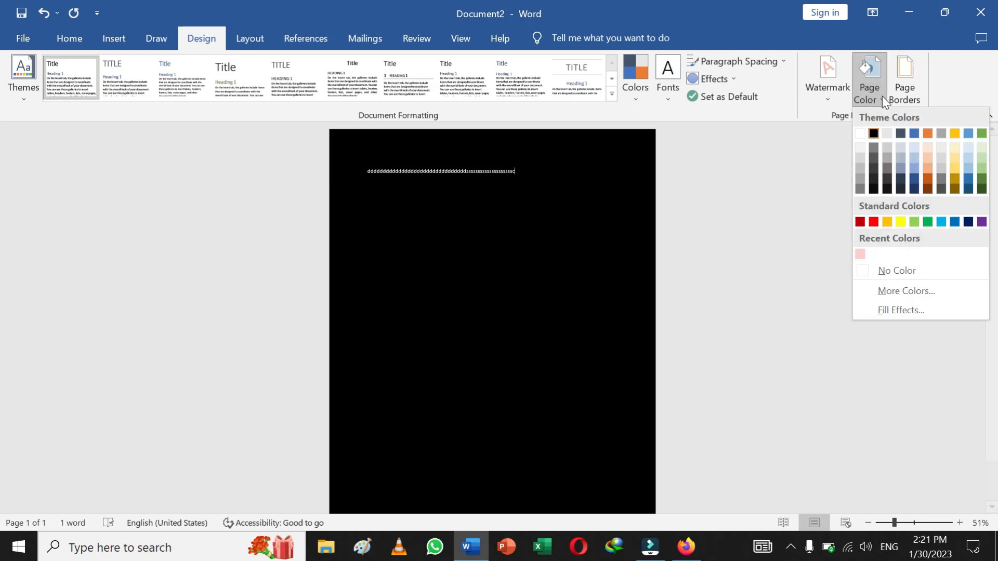
click(861, 133)
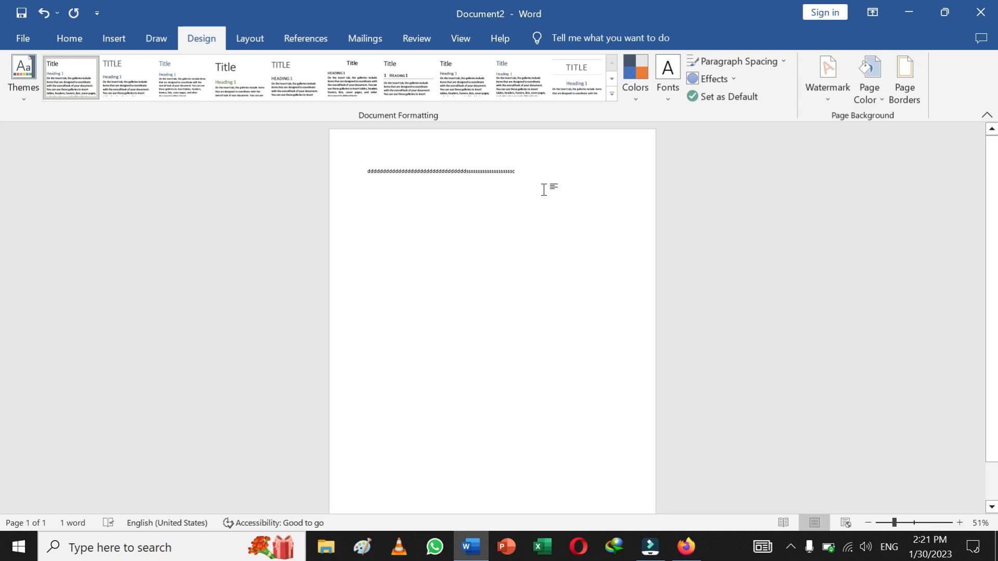
Delete all the filler text from the document
key(ctrl+a)
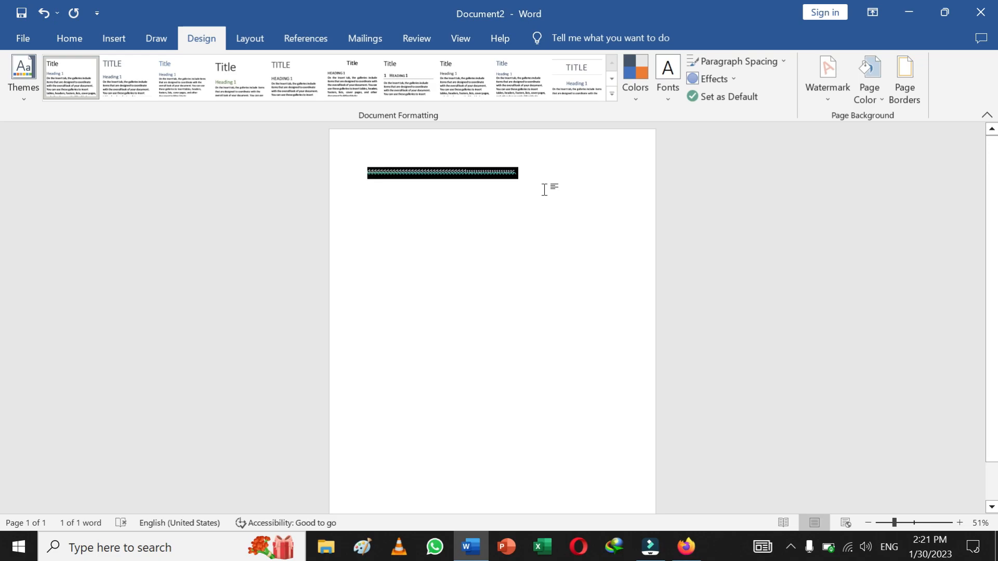
key(Delete)
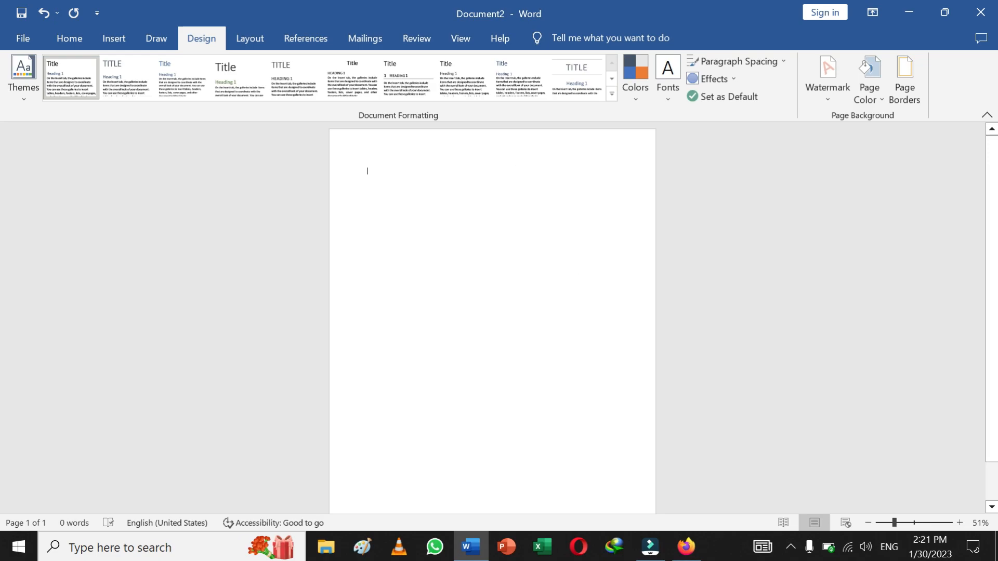
click(906, 521)
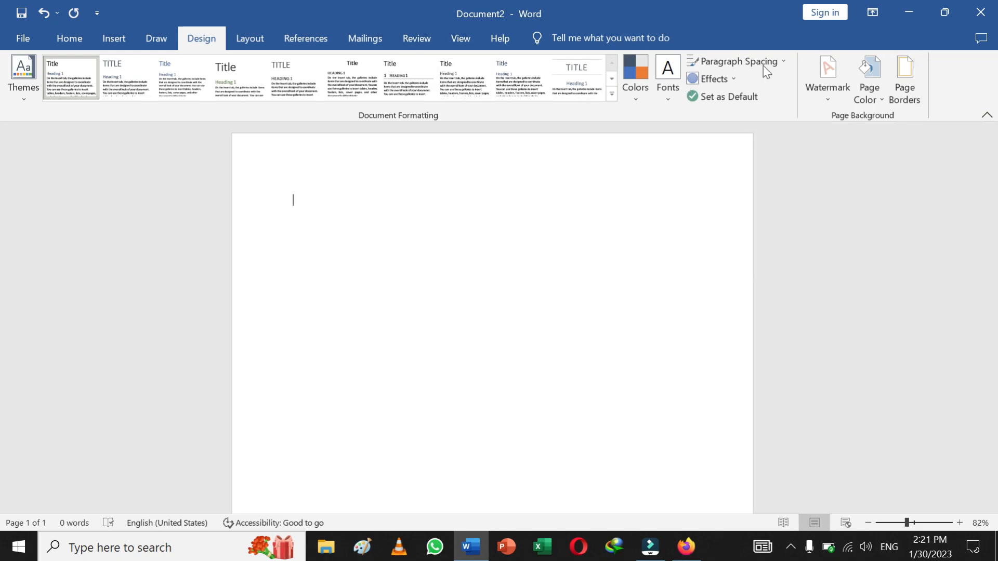
Set up a Box page border with the single solid line style
click(910, 78)
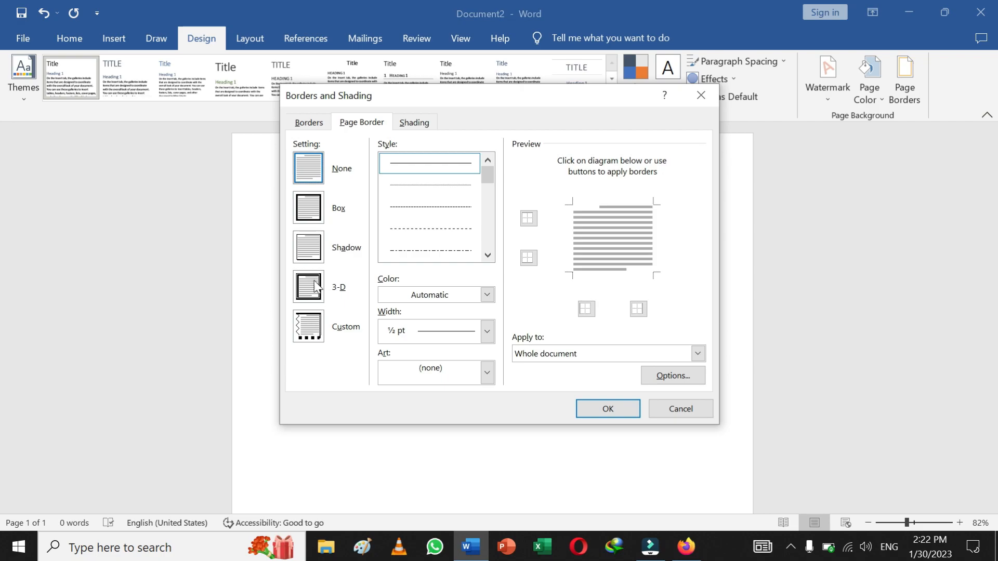
click(313, 214)
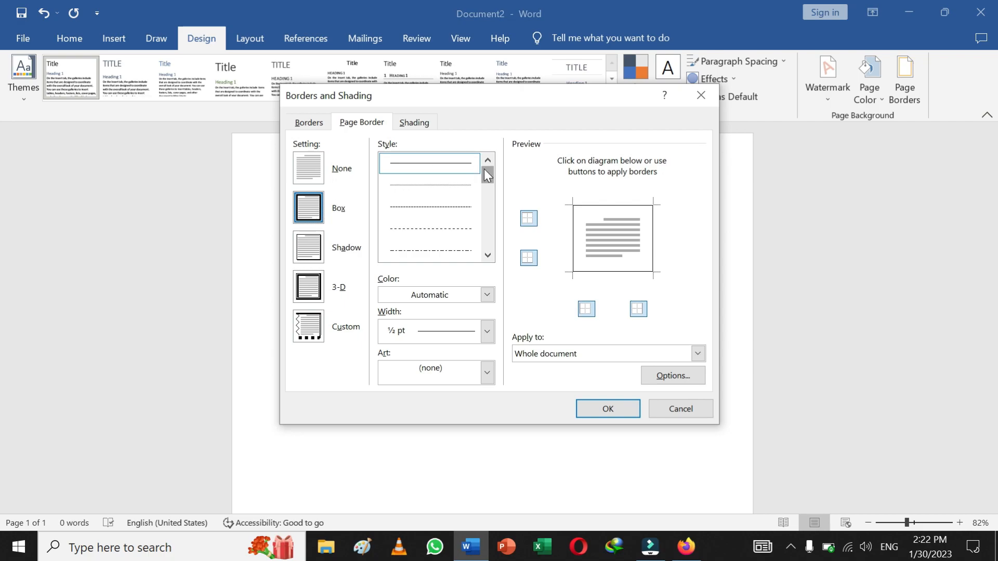
mouse_move(488, 177)
mouse_down()
mouse_move(486, 244)
mouse_move(483, 177)
mouse_move(434, 163)
mouse_up()
click(437, 202)
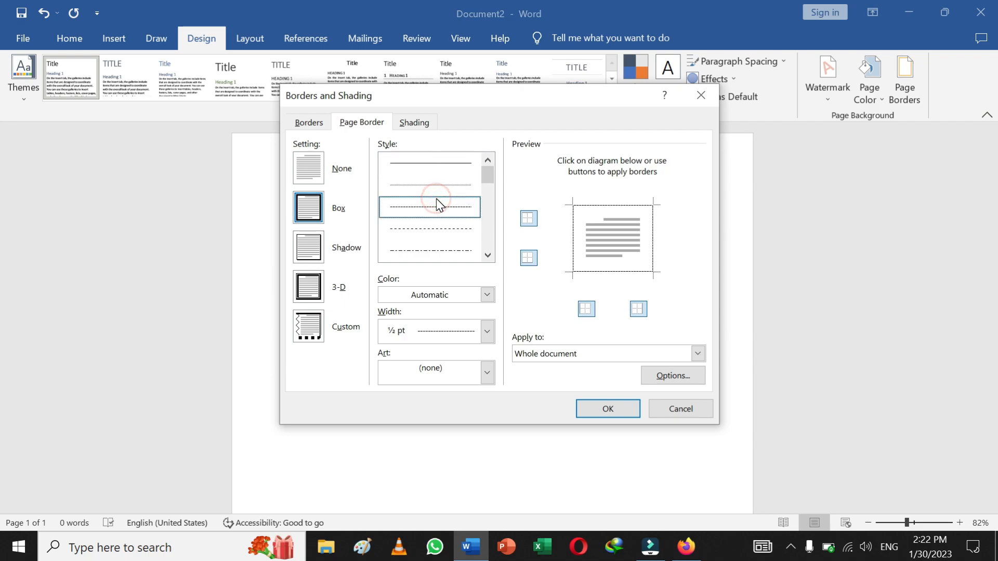
click(429, 167)
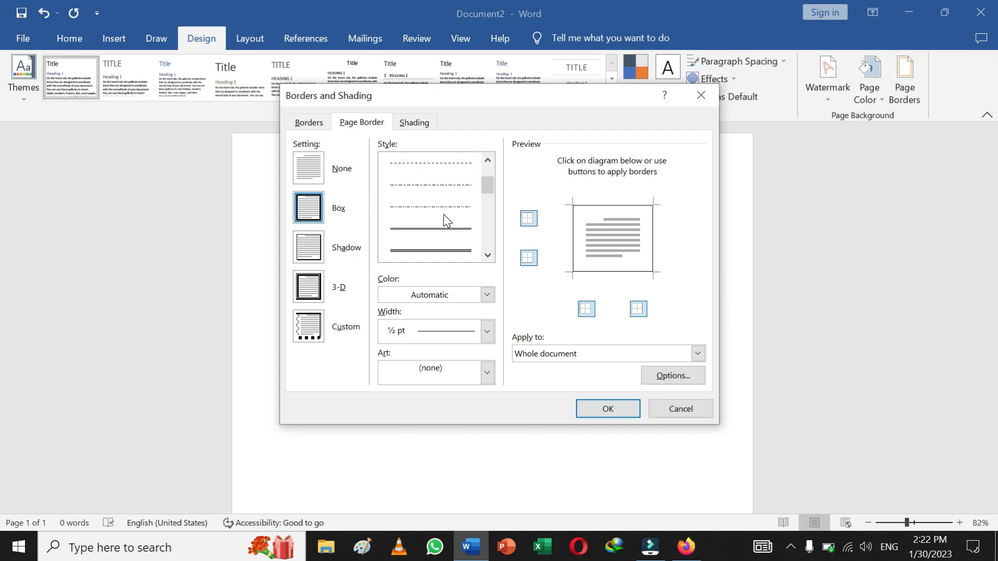
Make the page border purple and 3 pt wide, and apply it to the whole document
click(488, 295)
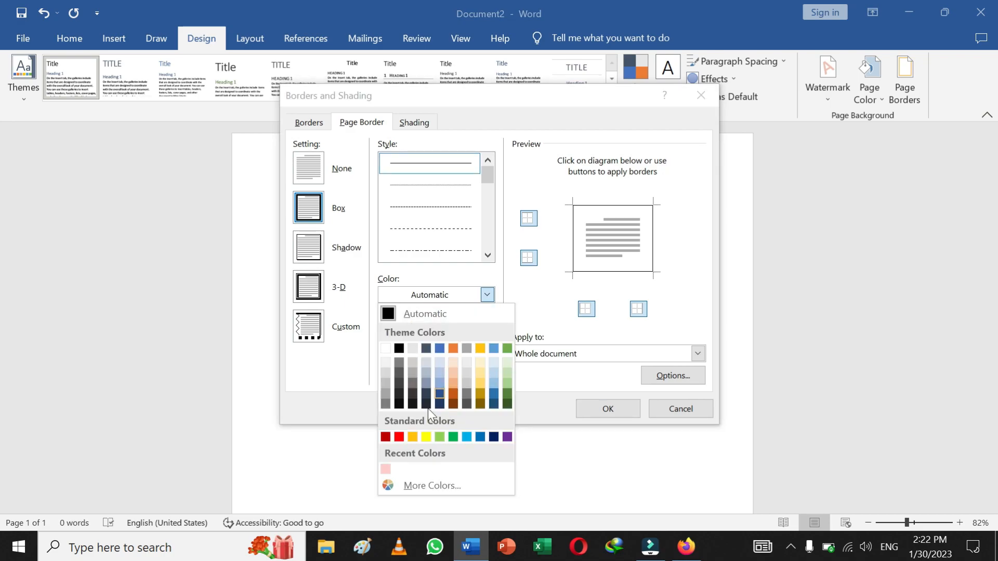
click(507, 437)
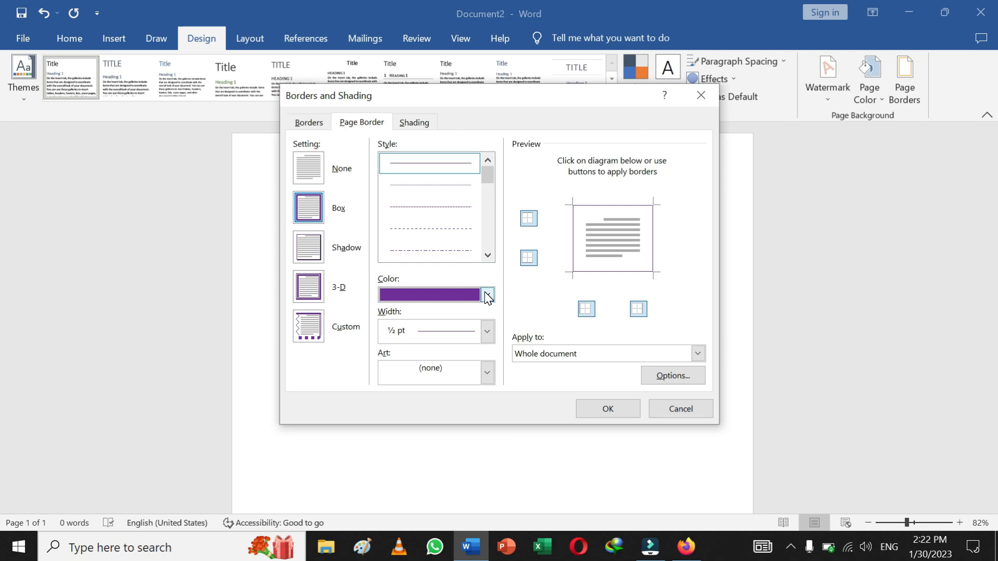
click(487, 331)
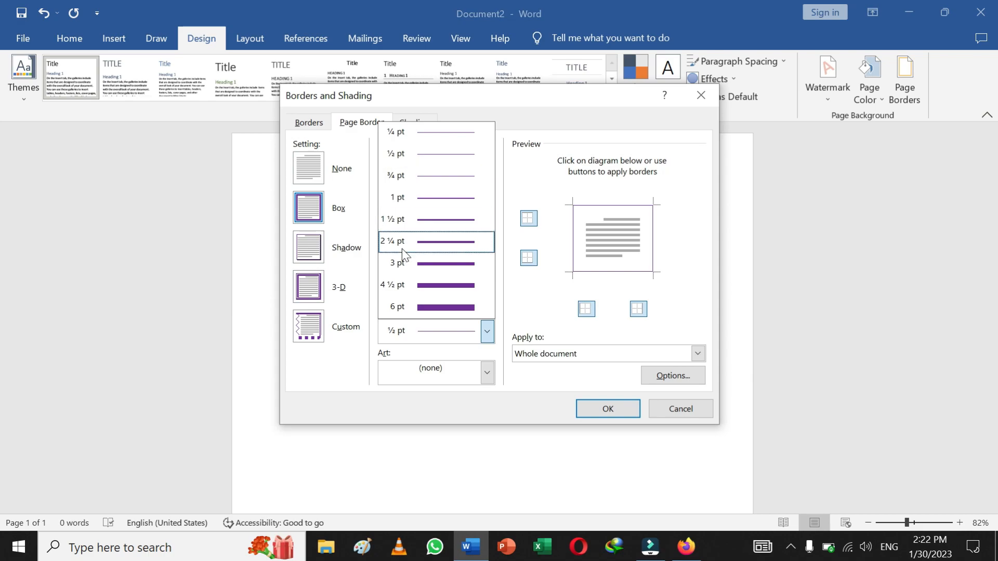
click(444, 271)
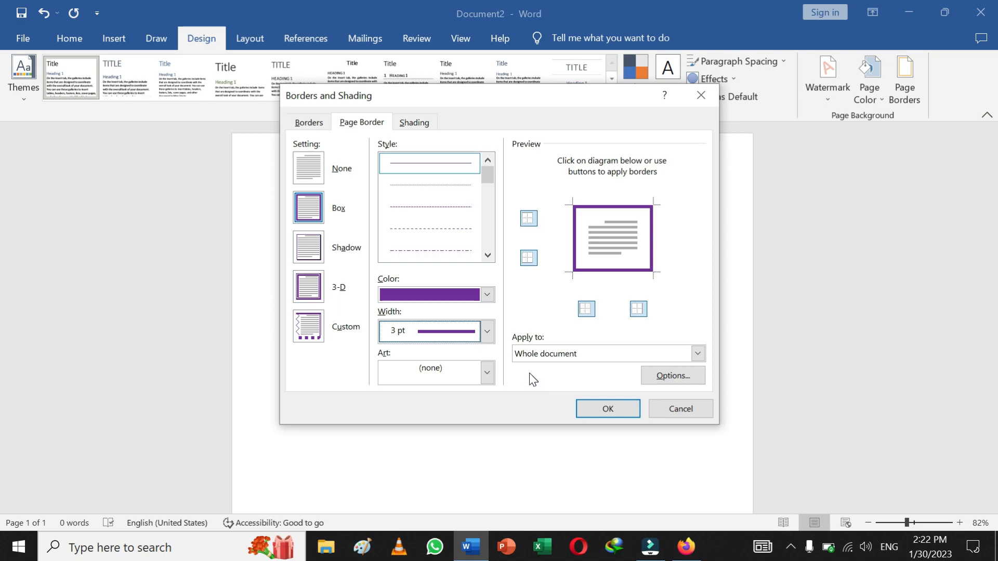
click(608, 410)
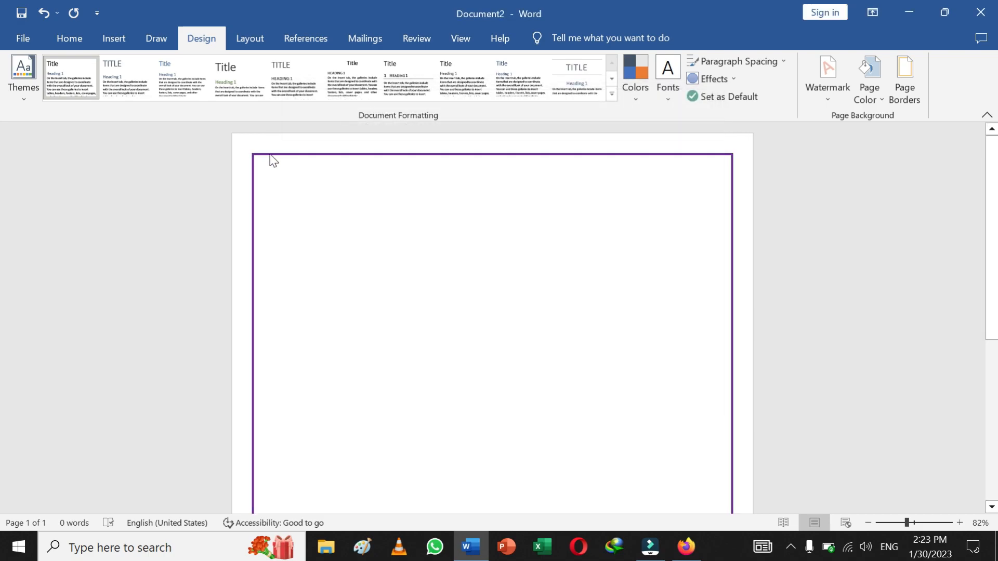
drag(907, 522, 884, 523)
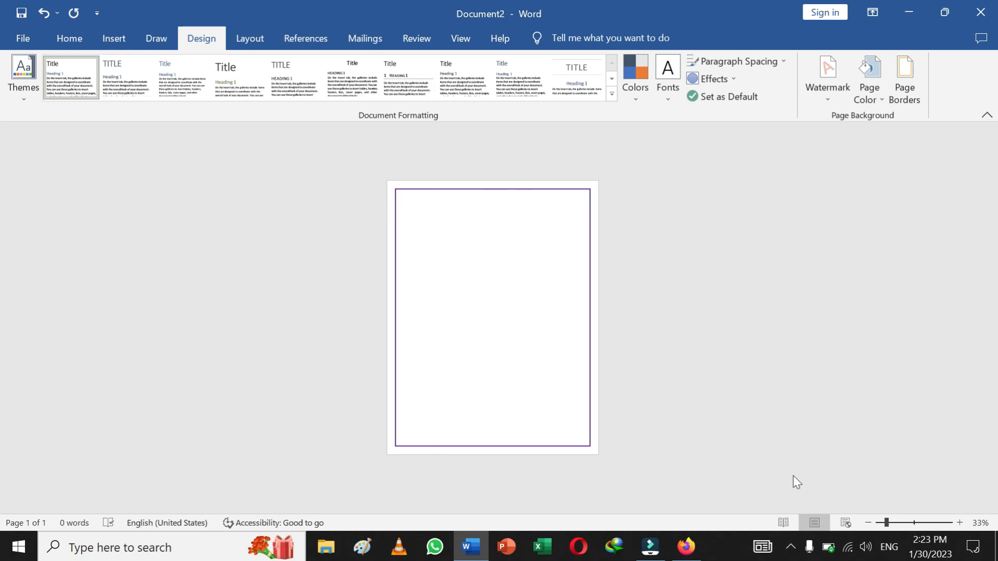
click(907, 522)
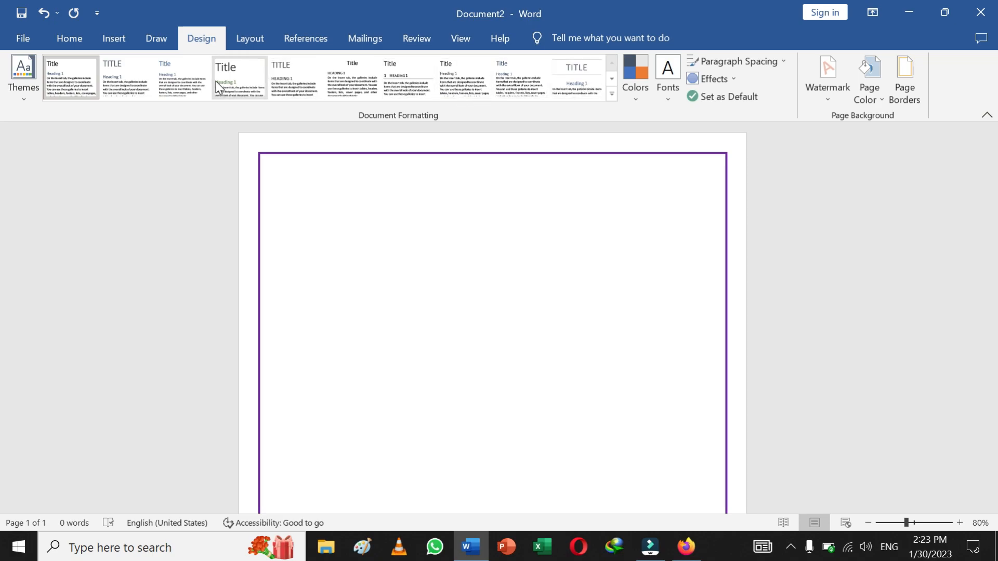
Enter filler text of repeated f letters that runs onto a second line inside the page border
click(249, 43)
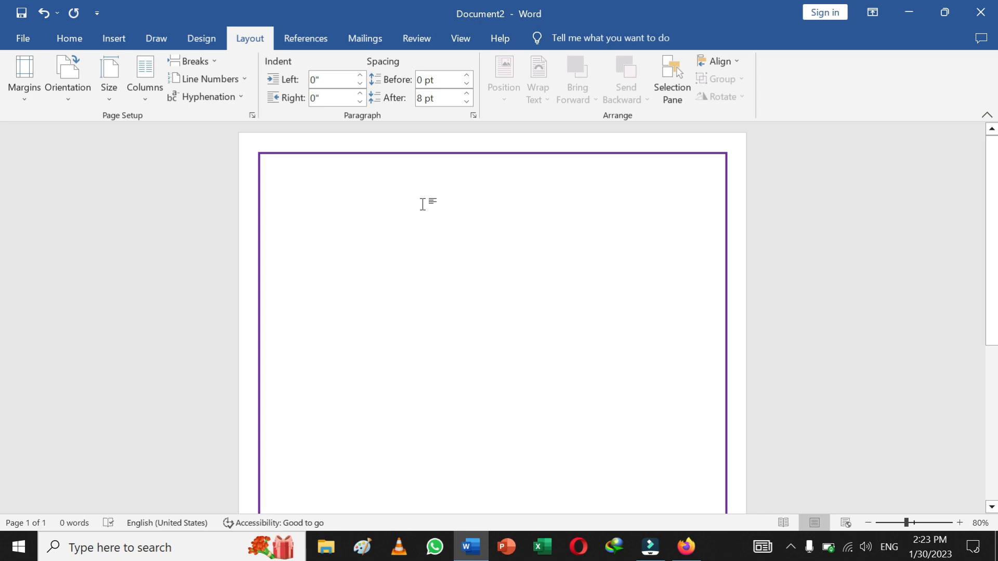
click(302, 203)
click(929, 523)
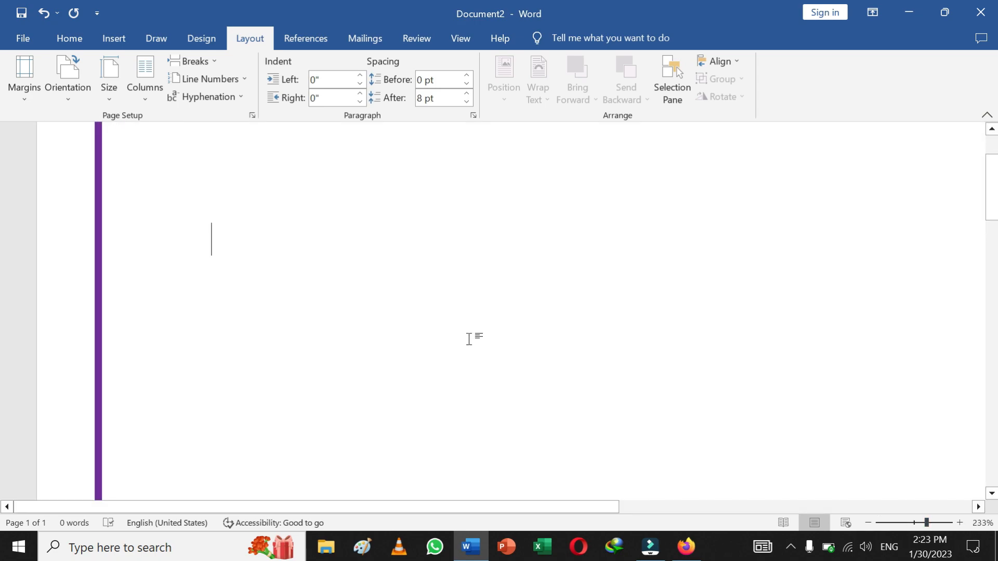
scroll(468, 338, up, 3)
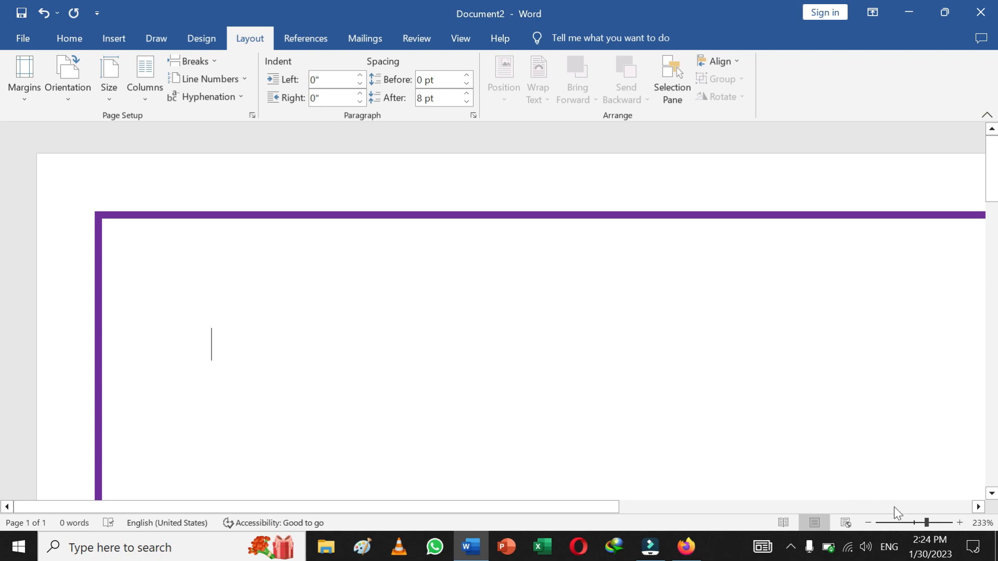
click(905, 523)
text(ffffffffffffffffffffffffffffffffffffffffffffffffffffffffffffffffffffffffffff)
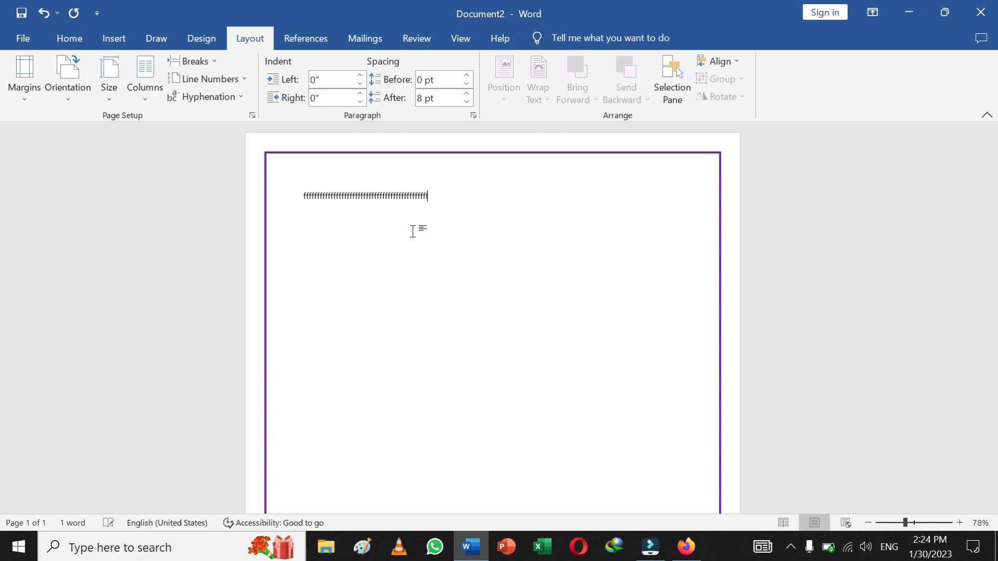
text(fffffffffffffffffffffffffffffffffffffffffffffffffffffffffffffffffffffffffffffffffffffffff)
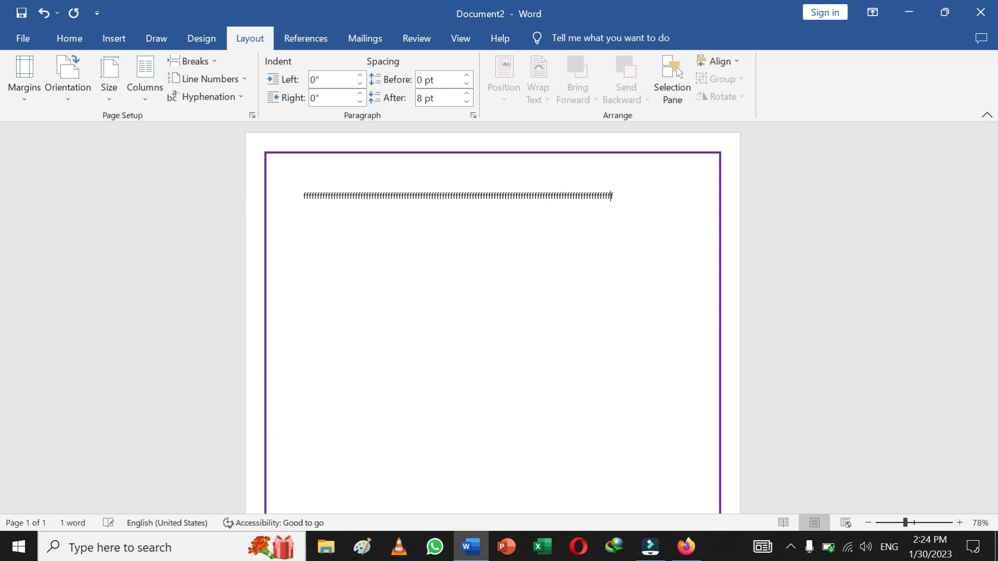
text(fffffffff)
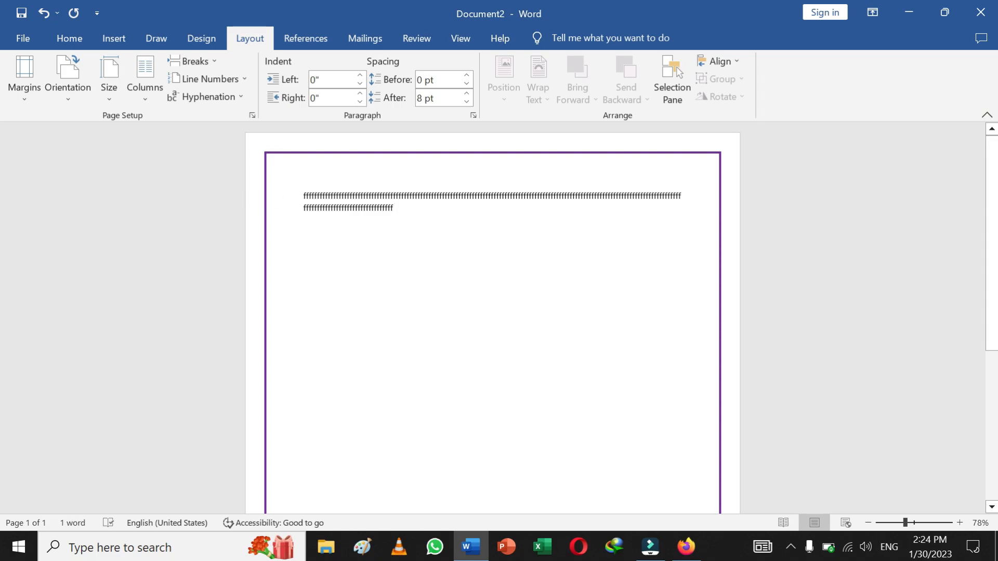
text(fffffffffffff)
Apply the Narrow margin preset to the page and return it to Normal margins
click(24, 99)
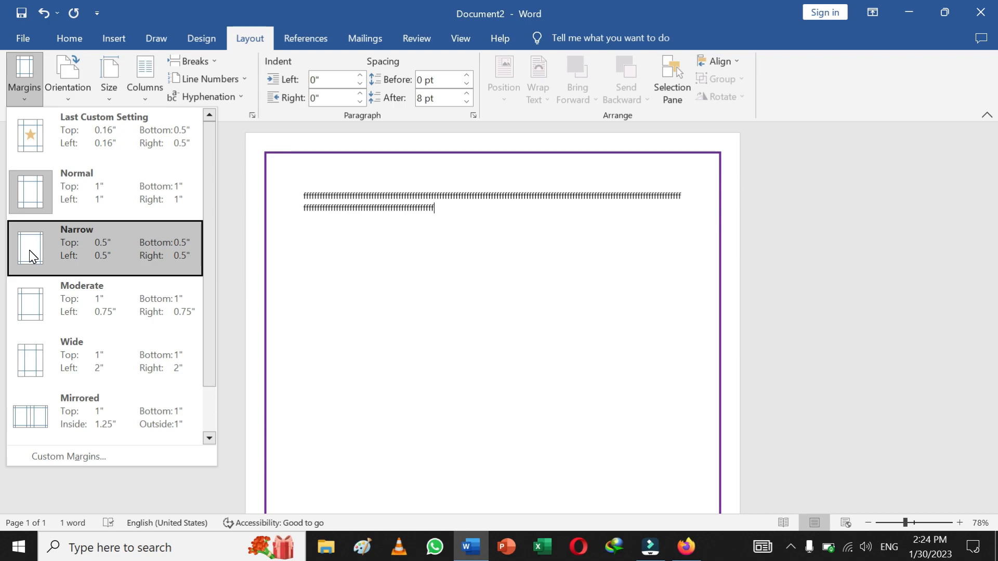
click(86, 244)
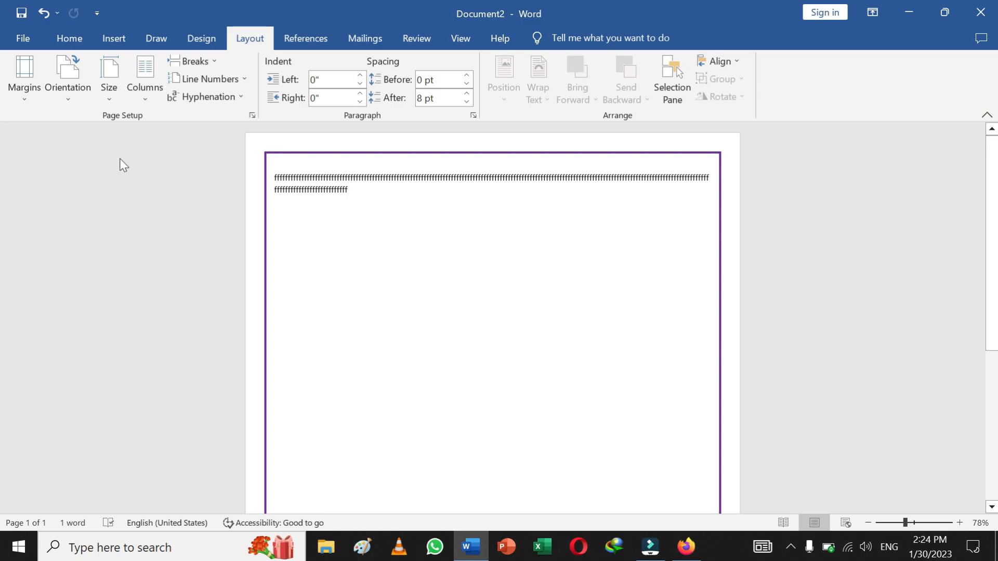
click(24, 87)
click(86, 196)
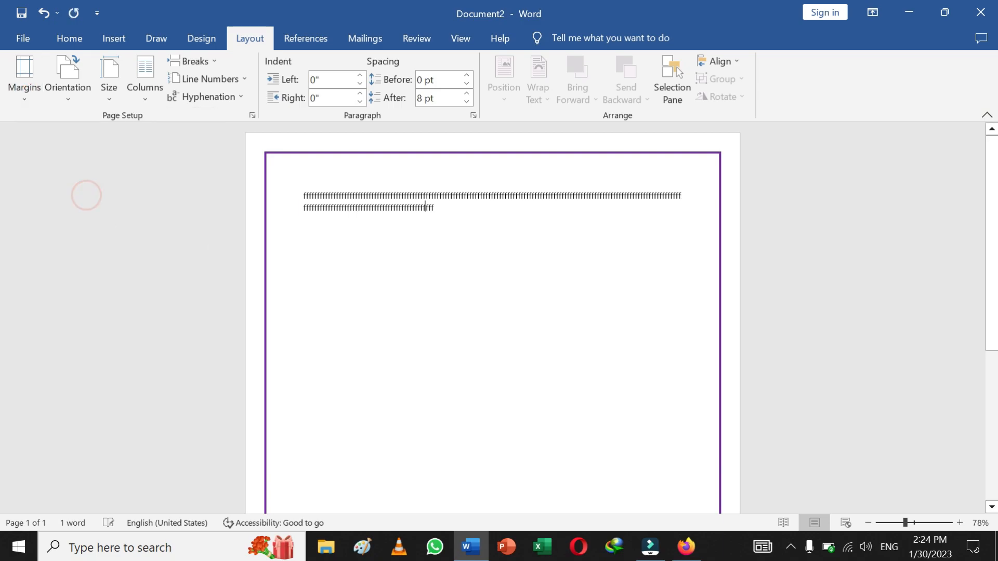
Try the Moderate margin preset on the page, followed by the Wide preset
click(21, 95)
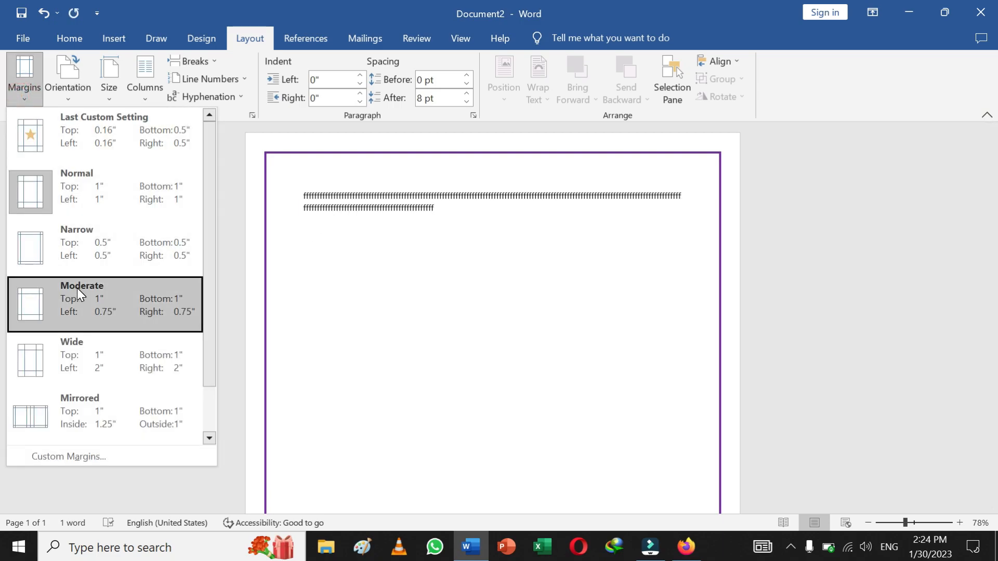
click(77, 288)
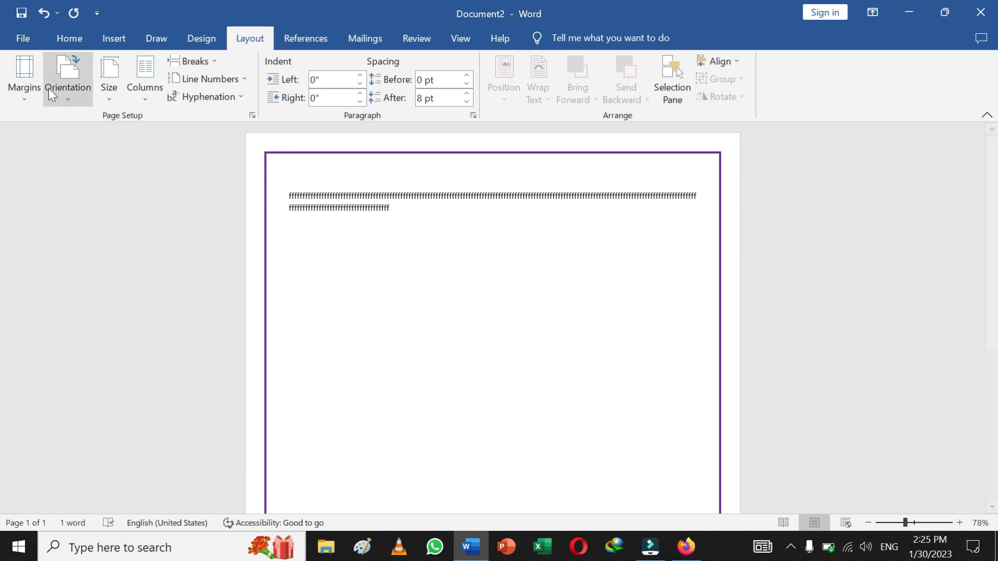
click(25, 87)
click(82, 357)
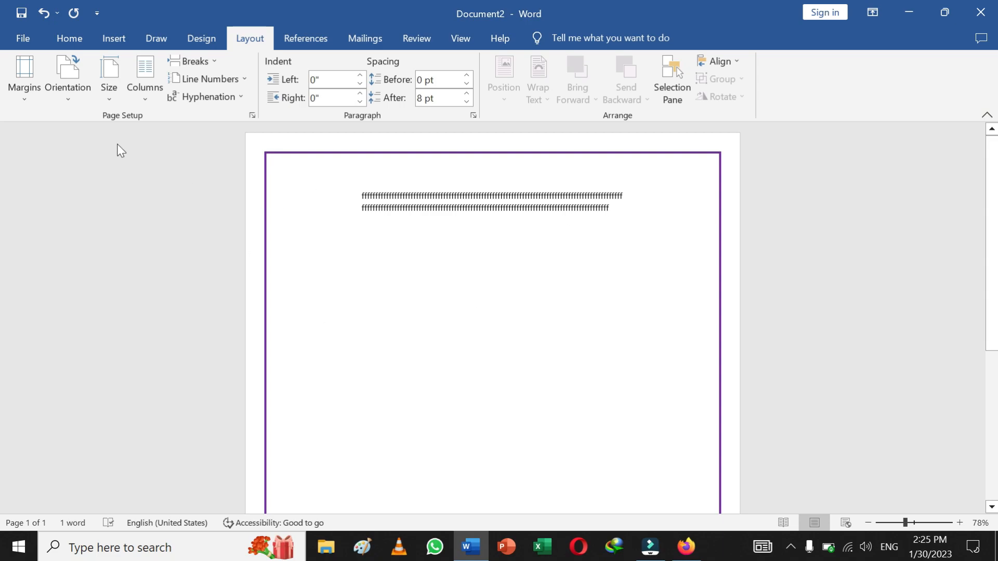
Open the custom margin settings and set the top margin to 1.5"
click(32, 96)
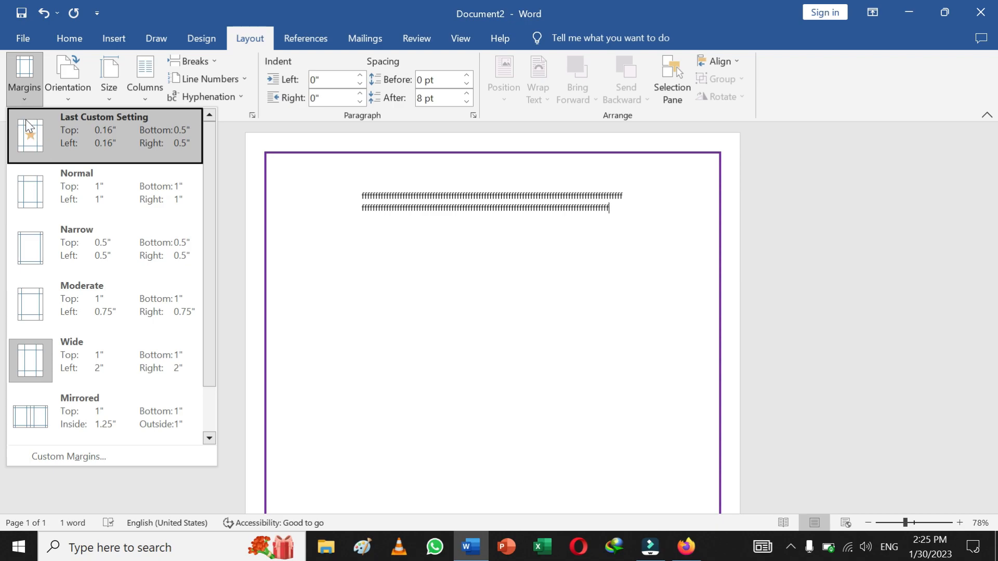
click(78, 459)
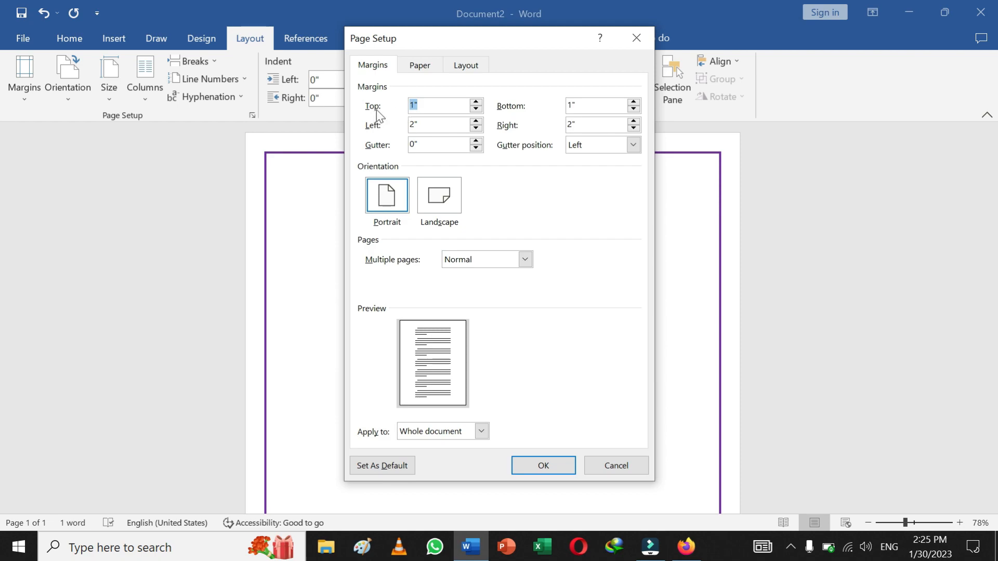
click(422, 106)
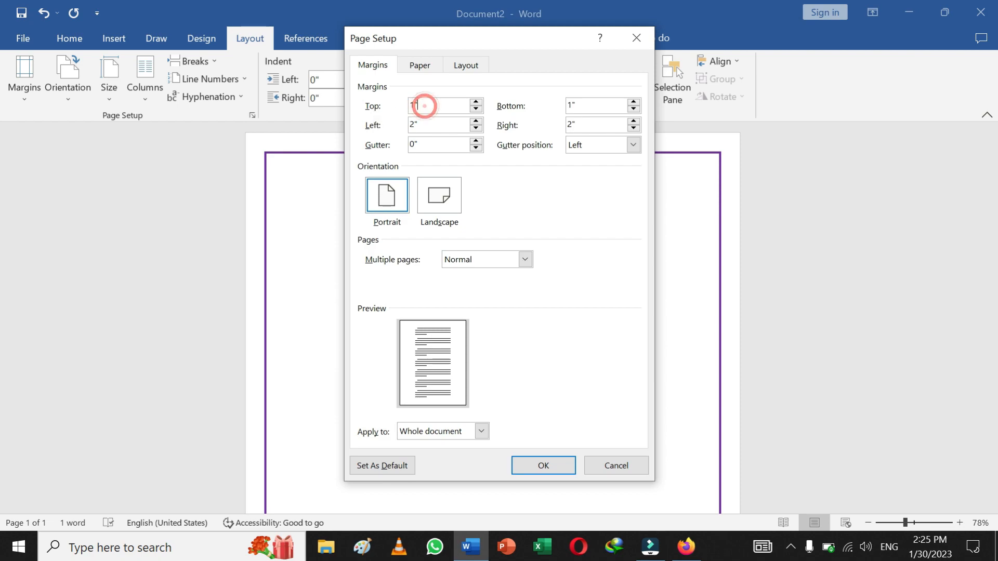
click(477, 102)
click(476, 102)
click(476, 102)
click(477, 102)
click(476, 103)
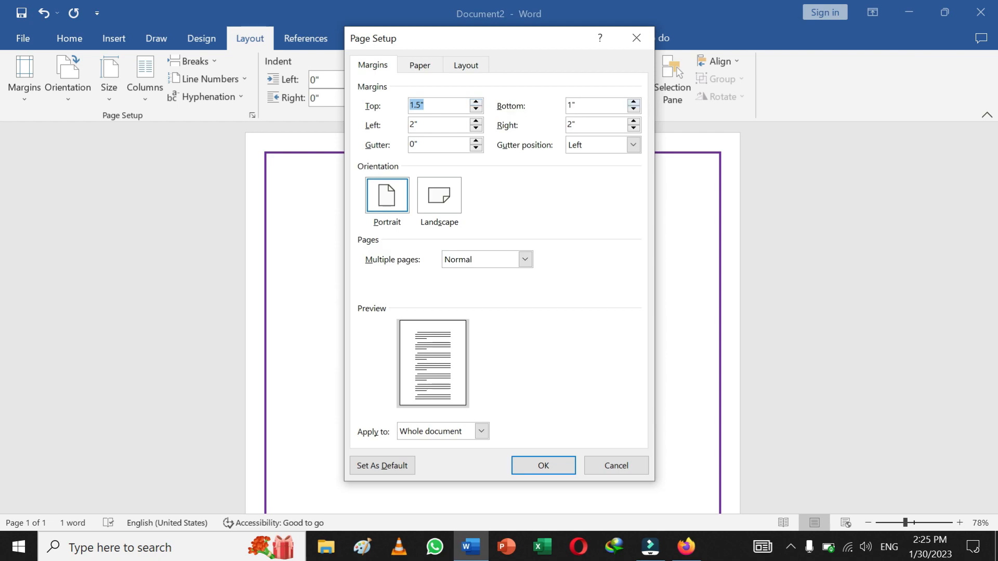
Set the left and right margins to 2.3" and the bottom margin to 0.8", and apply the custom margins to the whole document
click(476, 121)
click(476, 121)
click(476, 122)
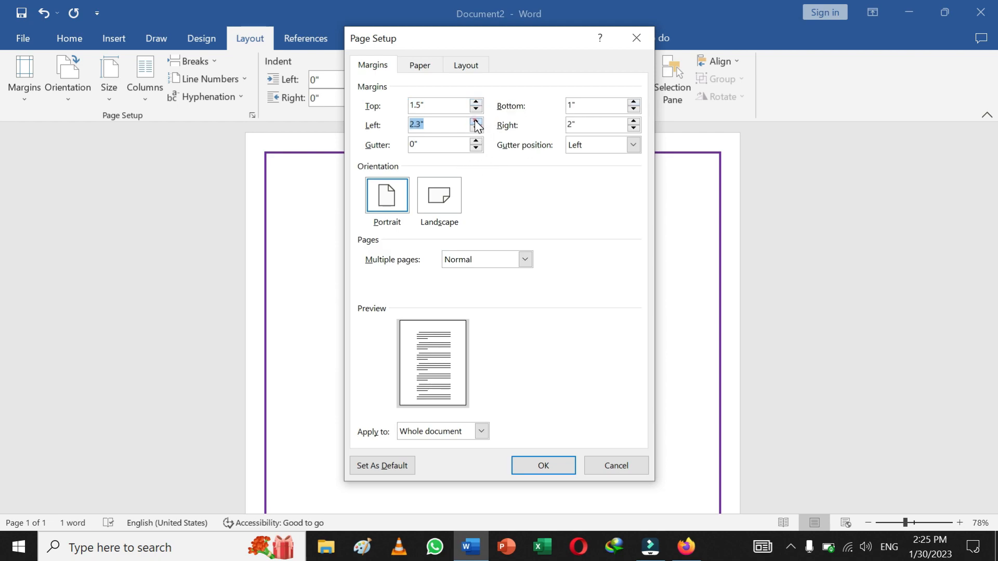
click(634, 121)
click(633, 121)
click(634, 121)
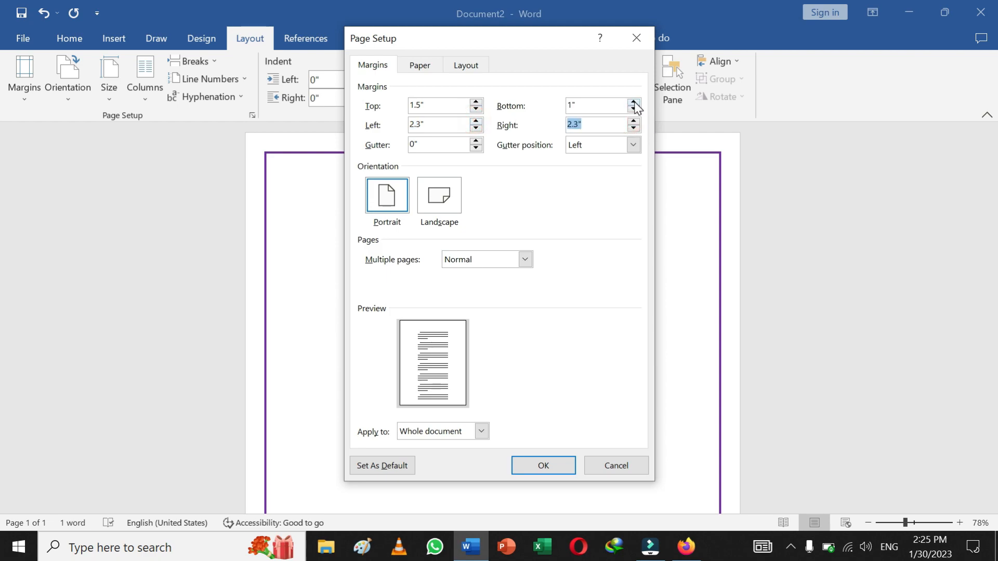
click(634, 109)
click(634, 109)
click(543, 465)
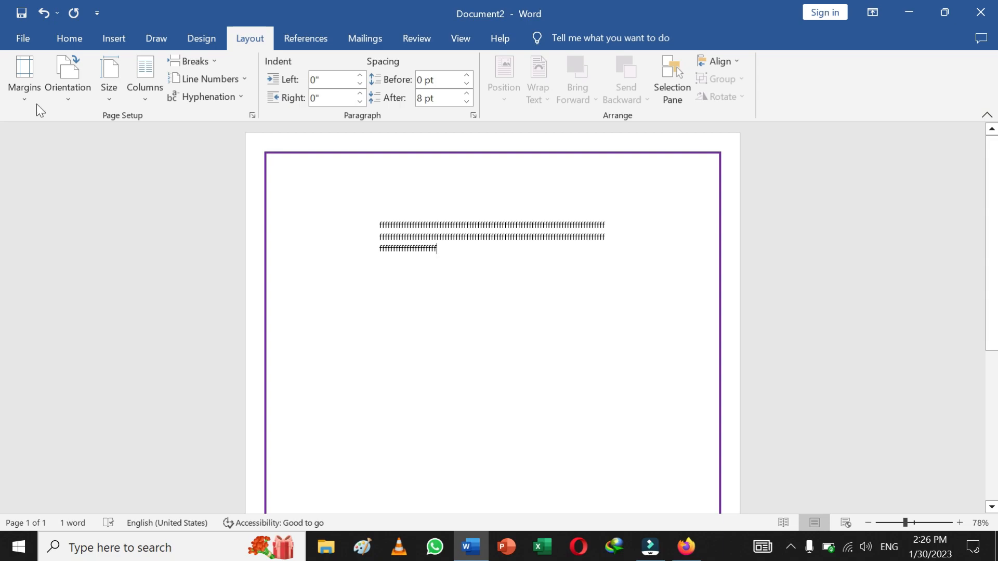
Apply the Narrow margin preset with 0.5" on all sides
click(15, 88)
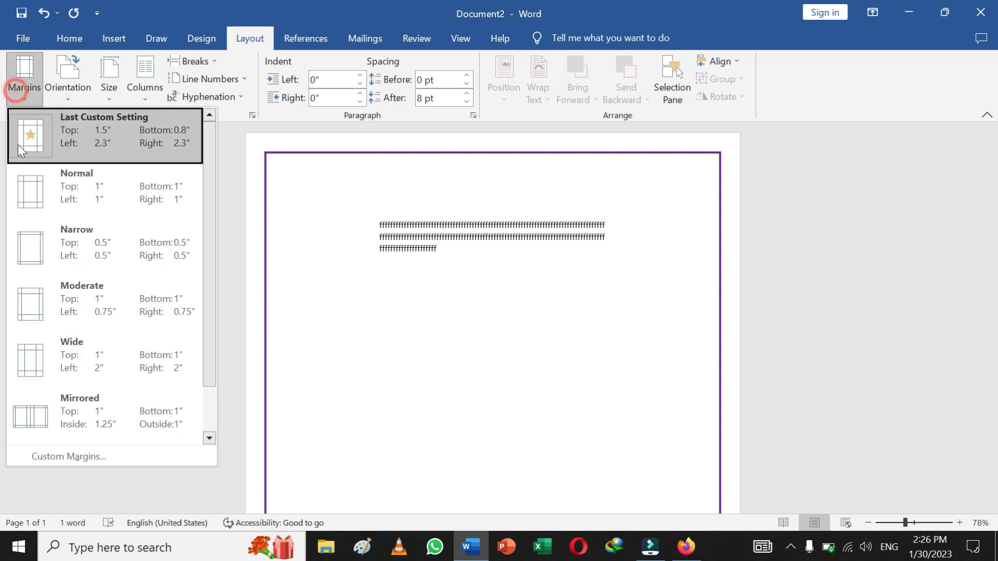
click(75, 242)
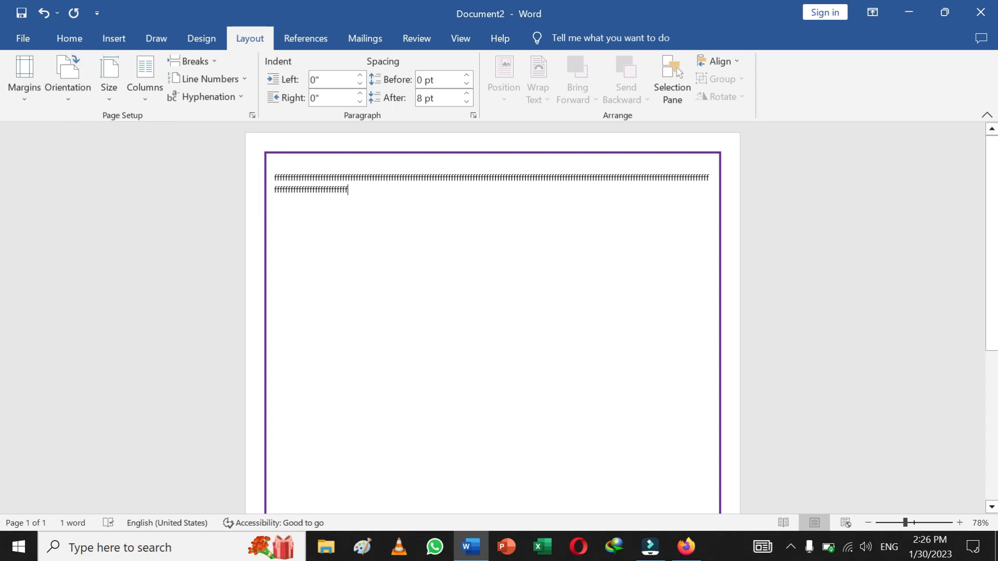
Change the page orientation to Landscape, and set it back to Portrait
click(894, 523)
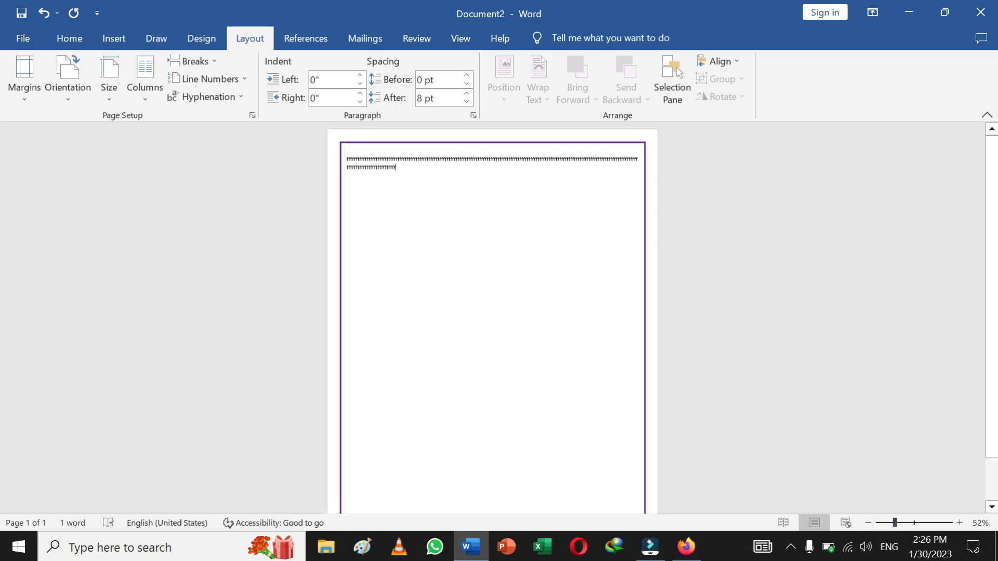
click(887, 519)
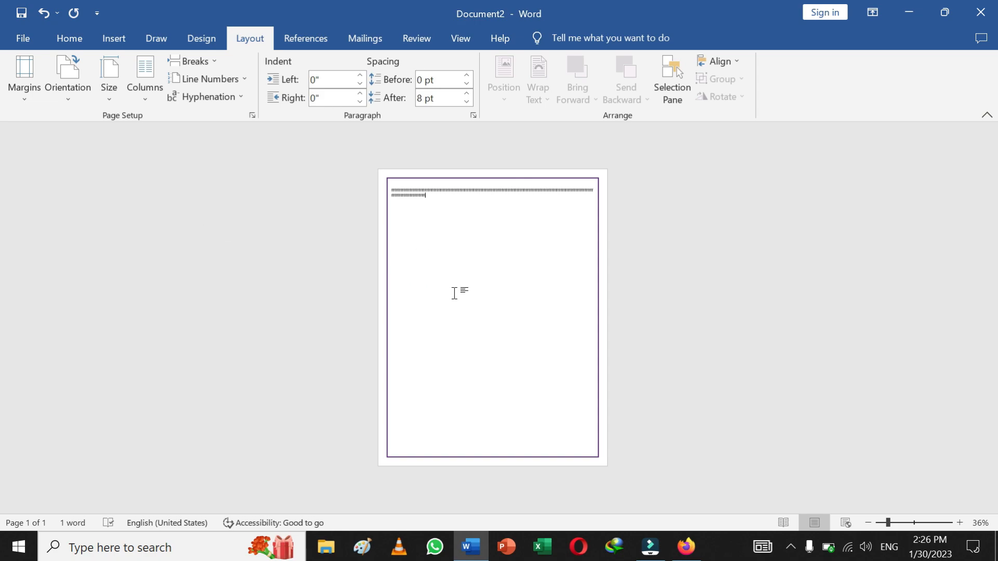
click(70, 101)
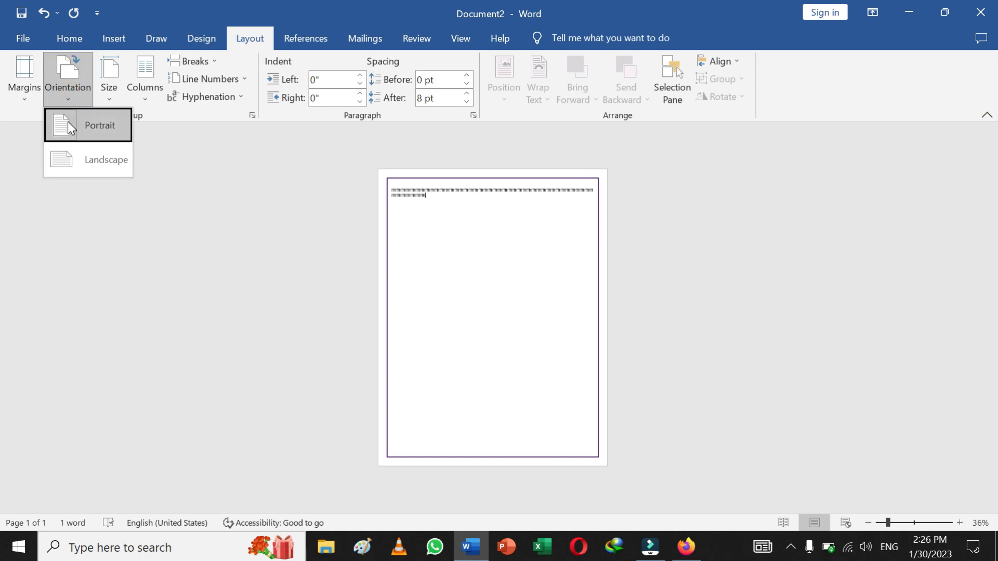
click(83, 159)
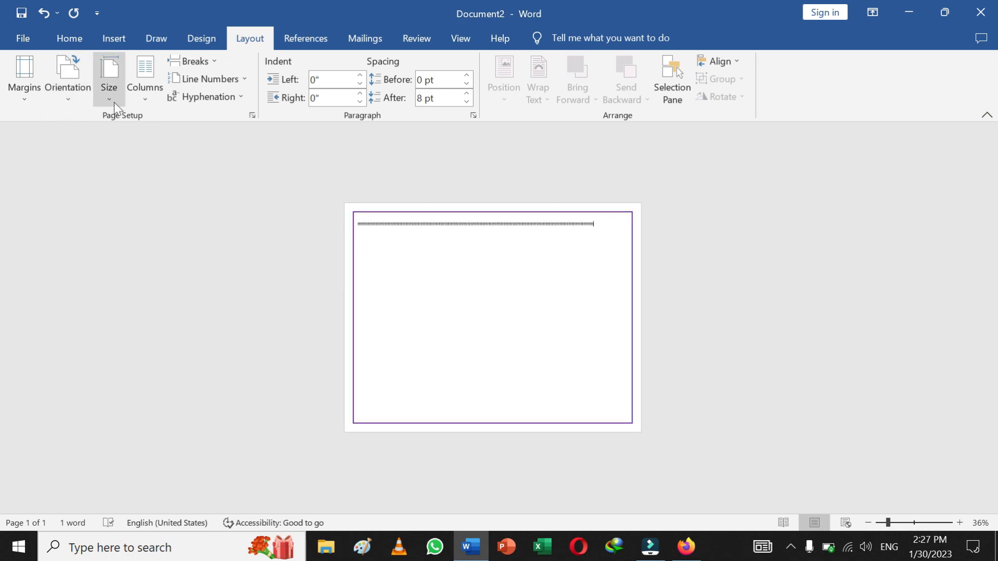
click(69, 106)
click(88, 133)
Try the Landscape orientation once more and return the page to Portrait
click(70, 97)
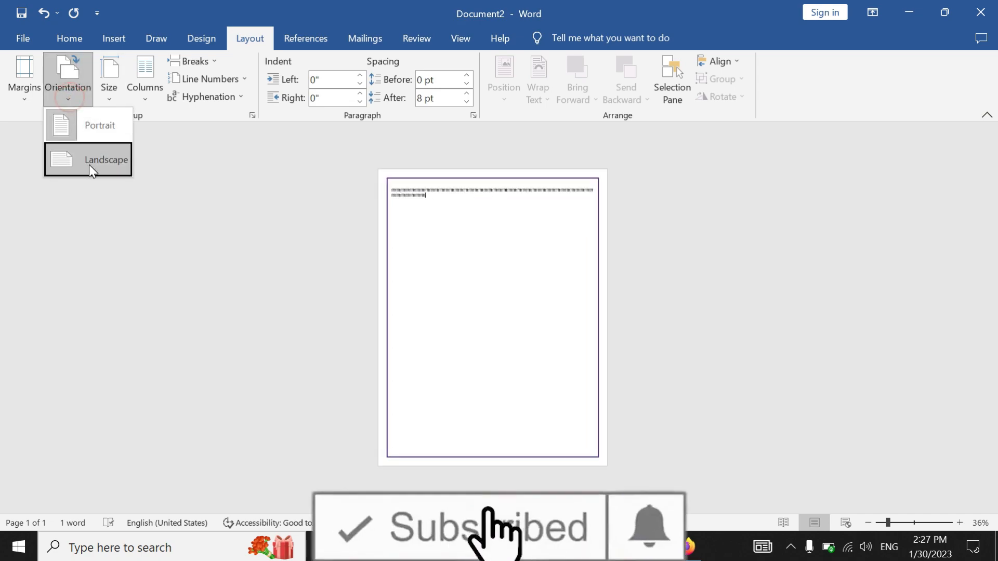
click(89, 164)
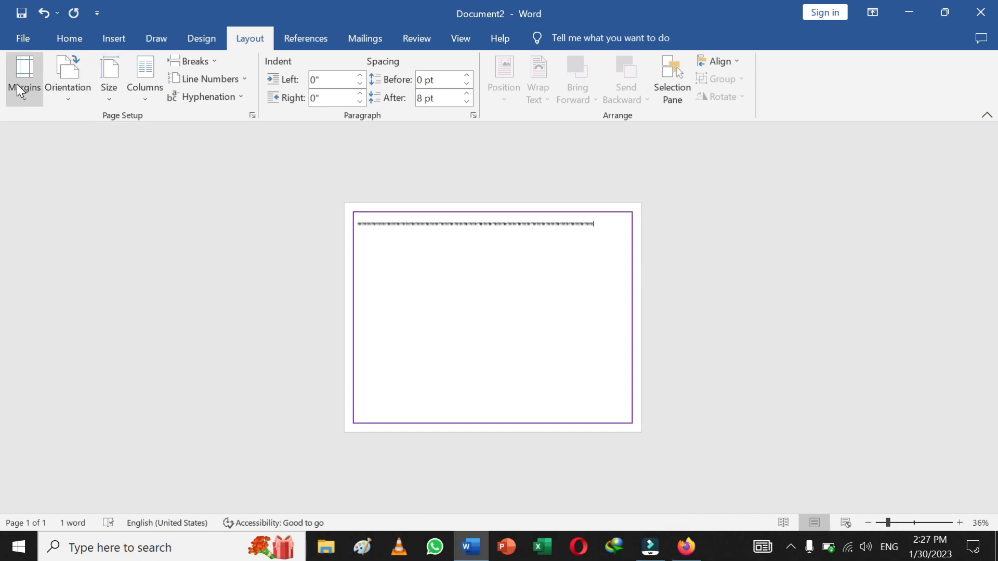
click(74, 92)
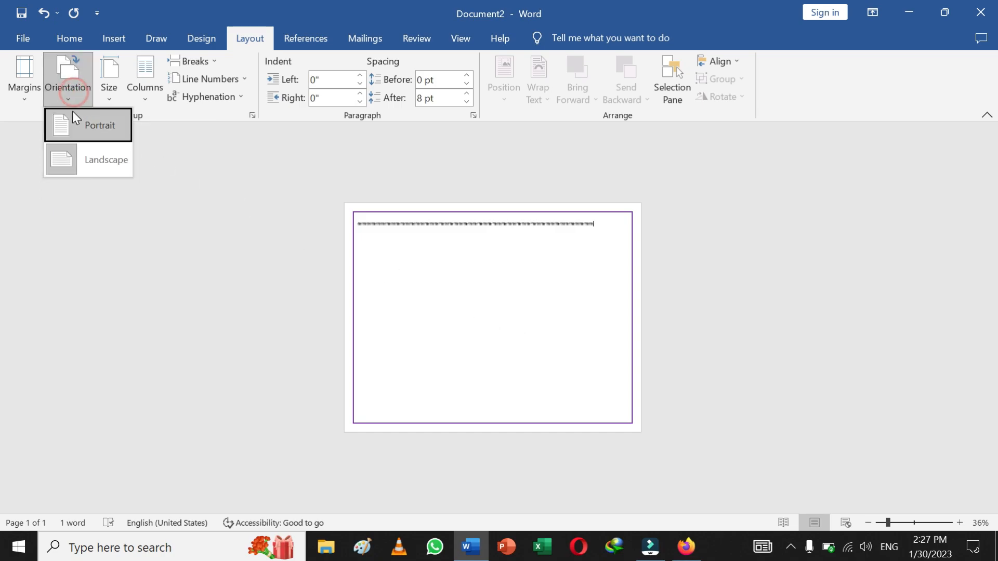
click(79, 117)
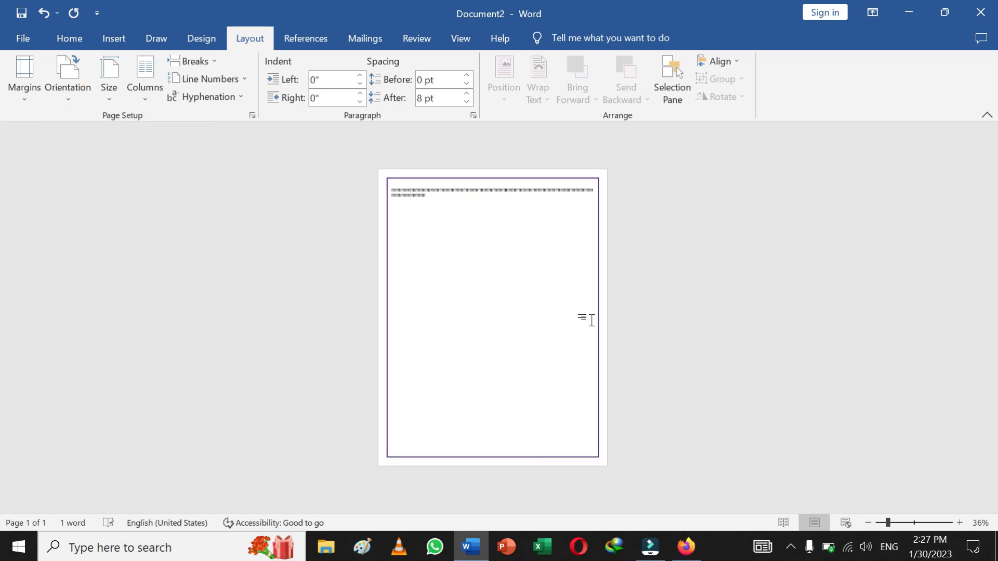
Try the Legal (8.5" x 14") paper size on the page, followed by A5 (5.83" x 8.27")
click(117, 94)
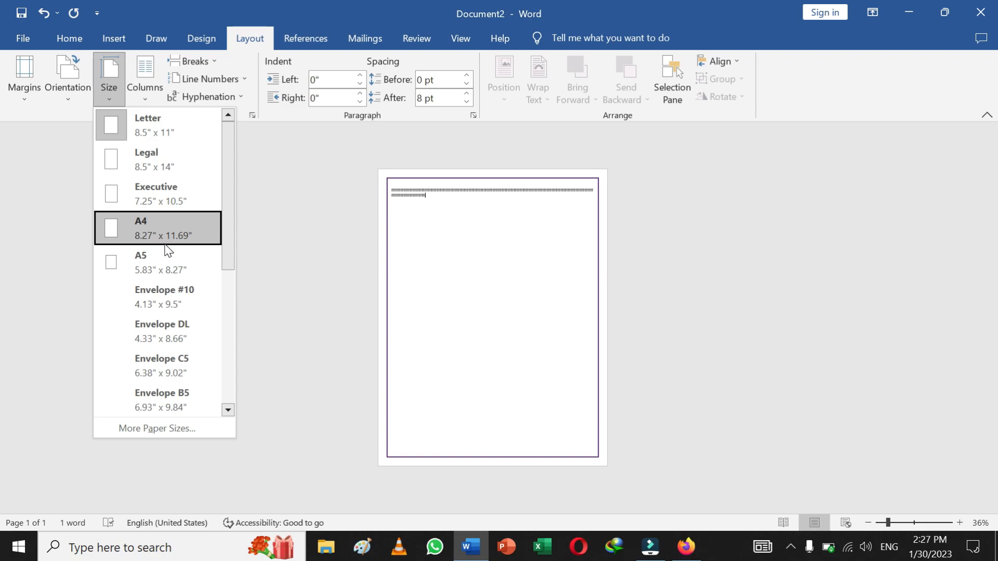
click(160, 160)
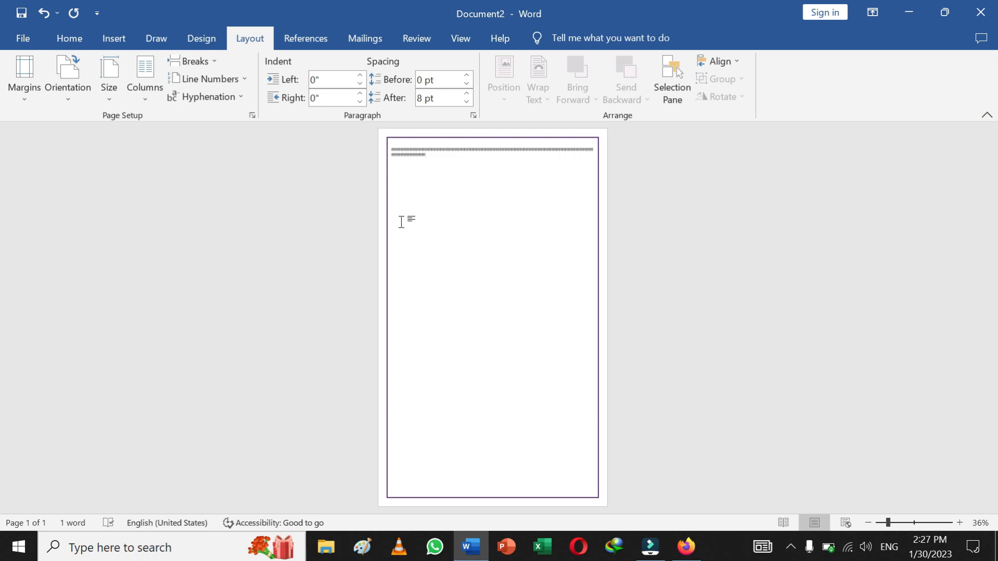
click(108, 96)
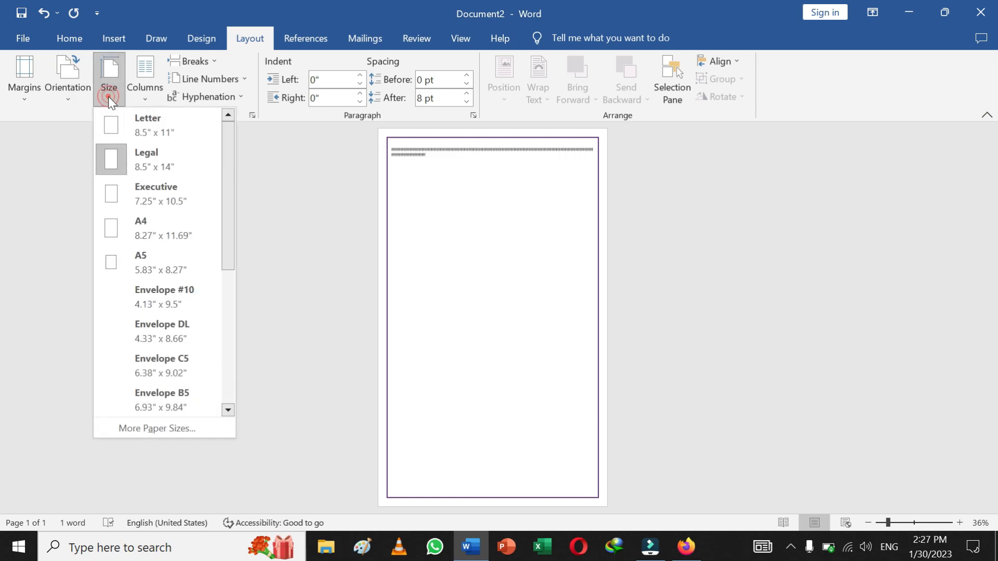
click(141, 270)
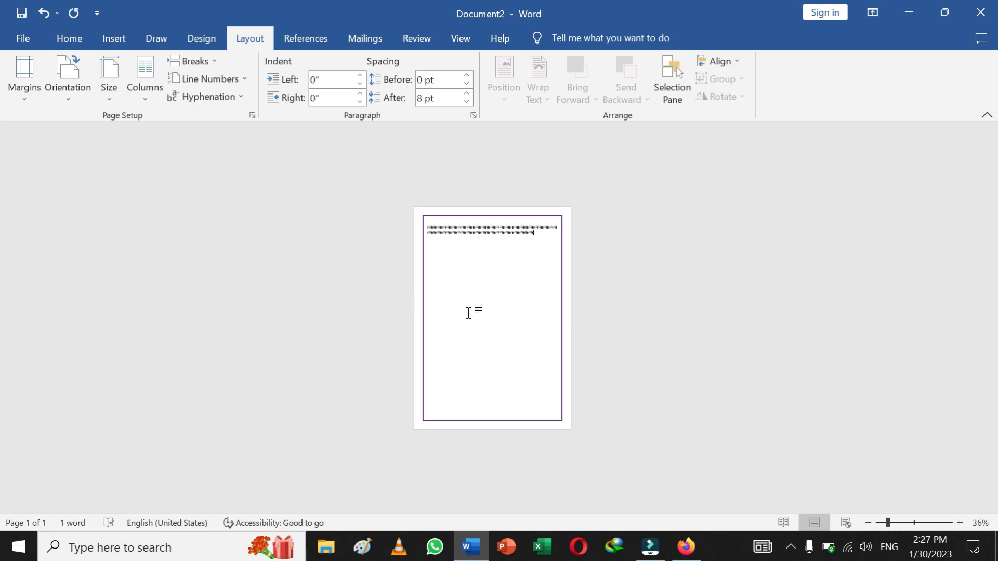
Try the A4, Letter and Legal paper sizes on the page one after another
click(102, 92)
click(162, 227)
click(102, 89)
click(141, 122)
click(113, 96)
click(147, 153)
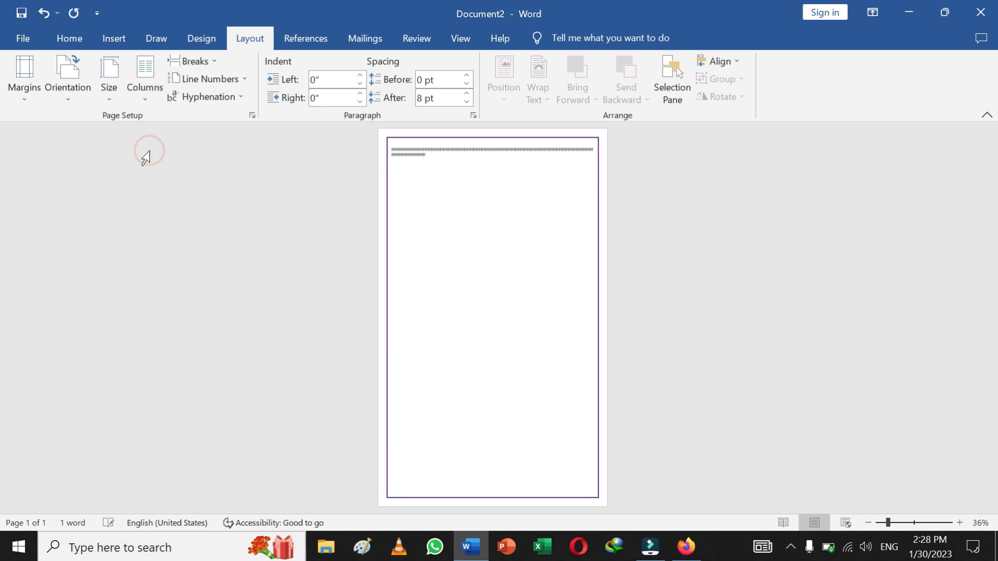
Try the Envelope C5 paper size, and set the page to A4 (8.27" x 11.69")
click(110, 92)
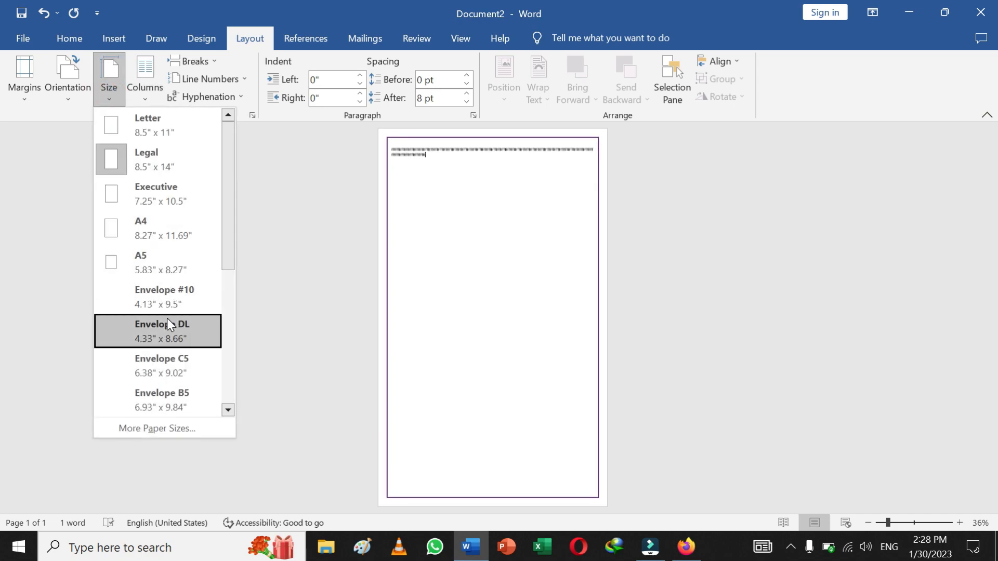
click(173, 358)
click(110, 91)
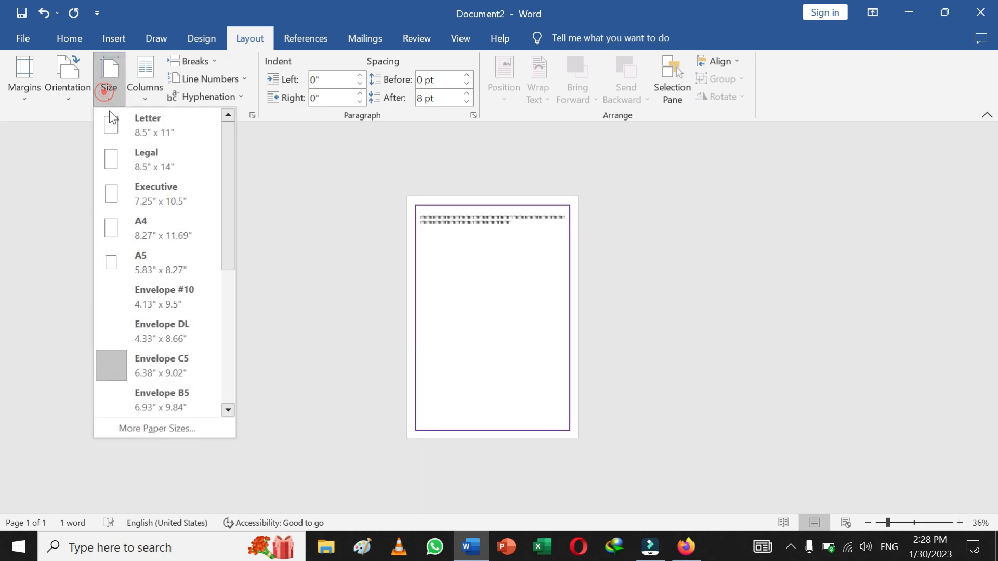
click(158, 223)
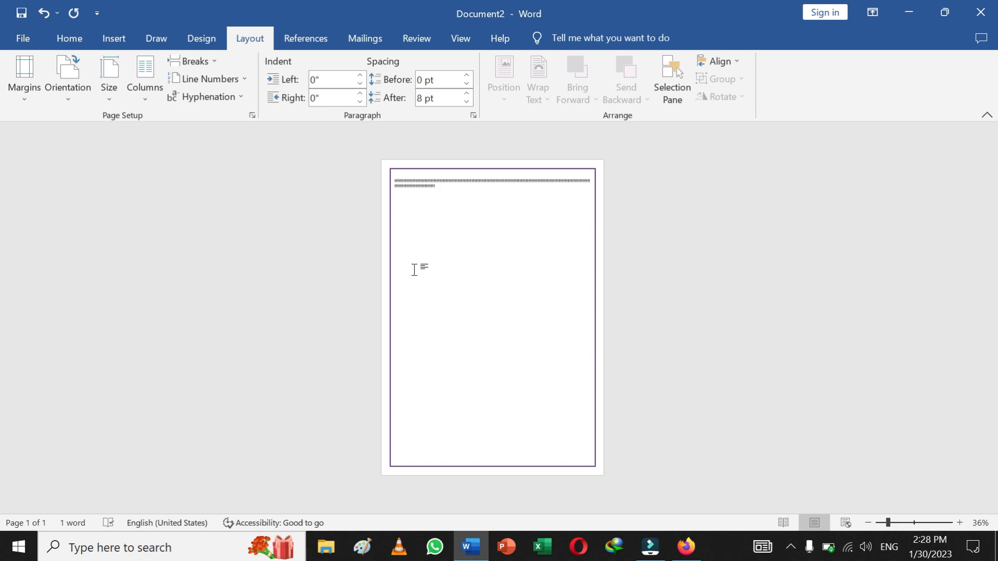
Delete all the sample text from the document
click(921, 521)
click(903, 523)
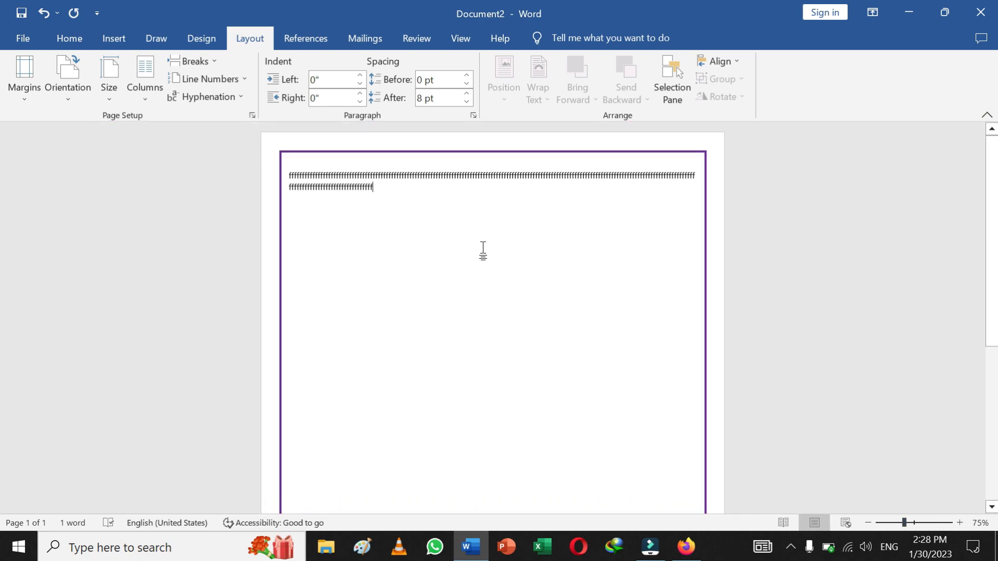
key(ctrl+a)
key(Delete)
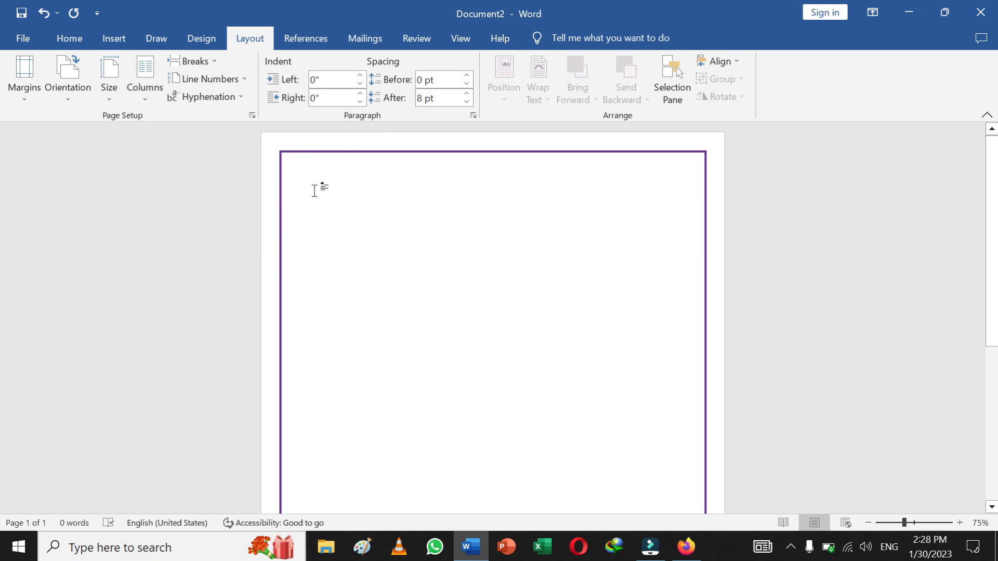
Fill more than three full-width lines with the letter d as single-column sample text, and clear the page again
text(dddddddddddddddddddddddddddddddddddddd)
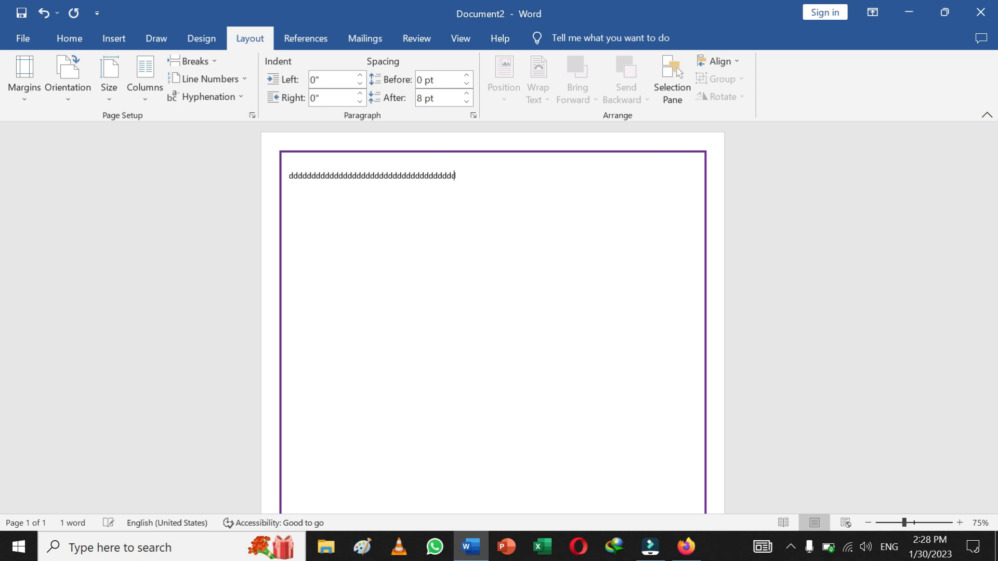
text(ddddddddddddddddddddddddddddddddddddddddddddddddddddddddddddddddddddddddddddddddd)
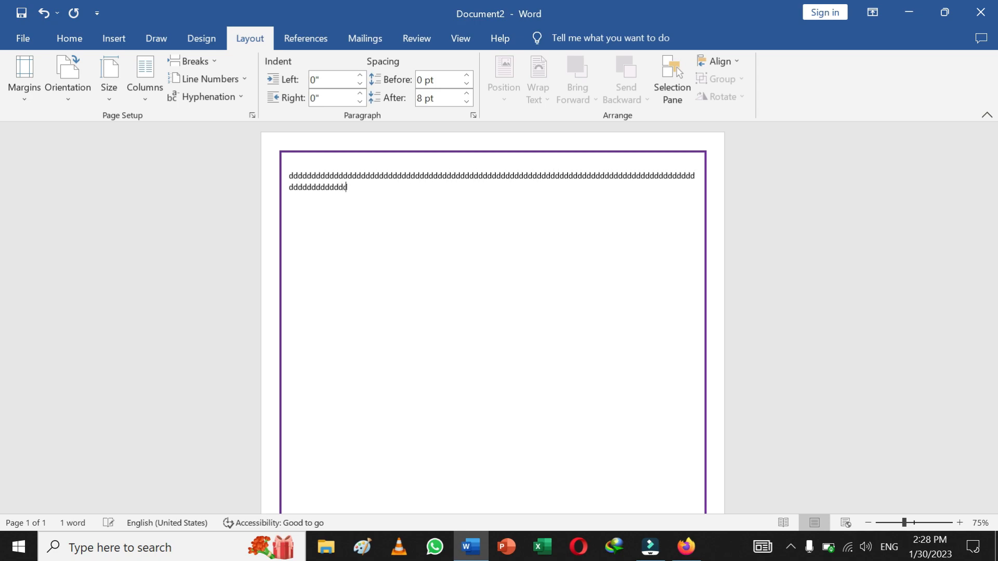
text(dddddddddddddddddddddddddddddddddddddddddddddddddddddddddddddddddddddddddddddd)
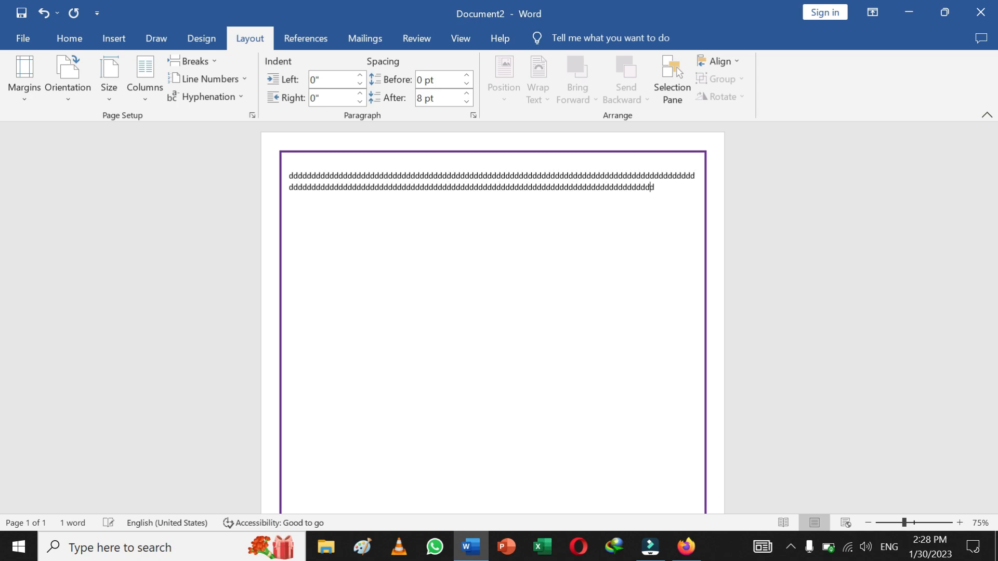
text(dddddddddddddddddddddddddddddddddddddddddddddddddddddddd)
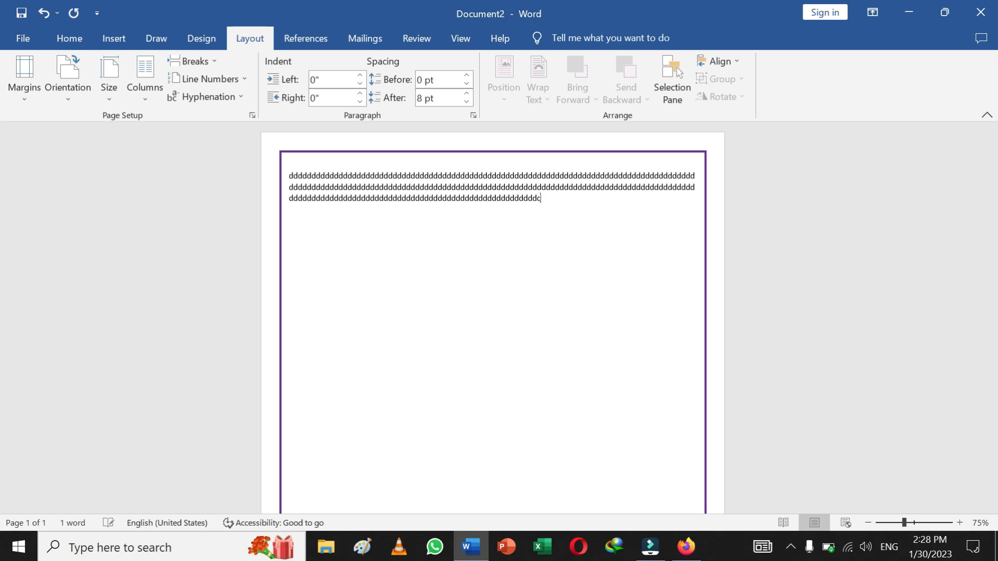
text(dddddddddddddddddddddddddddddddddddddddddddddddddddddddddddddddddddd)
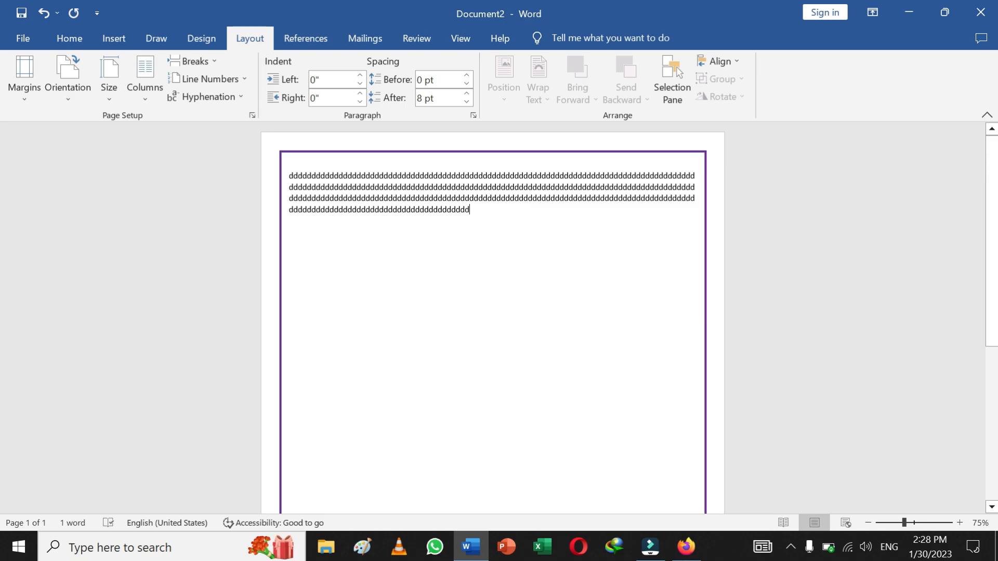
key(ctrl+a)
key(Delete)
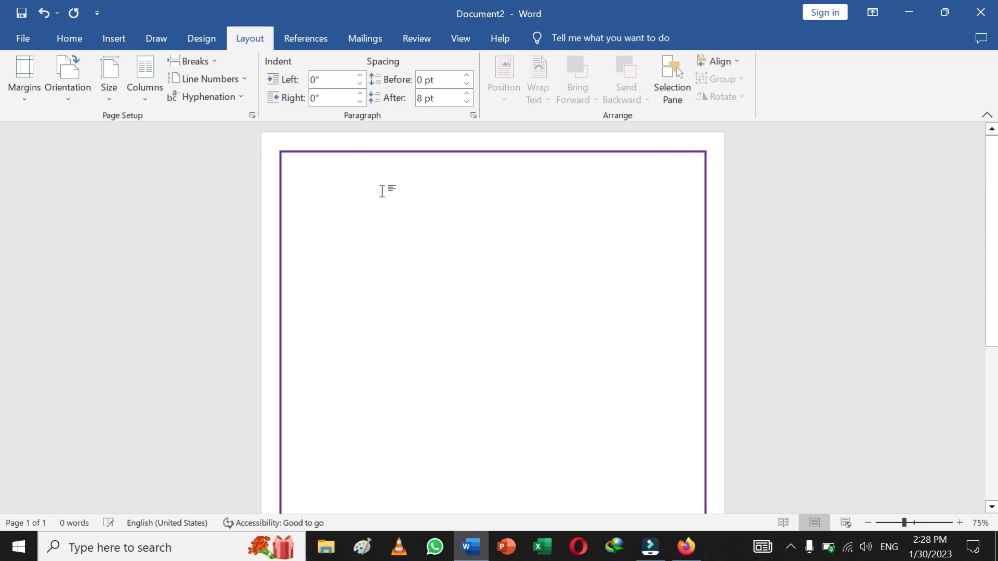
Set the page to two columns and fill about four lines of the first column with repeated f and d letters, ending with a period
click(151, 96)
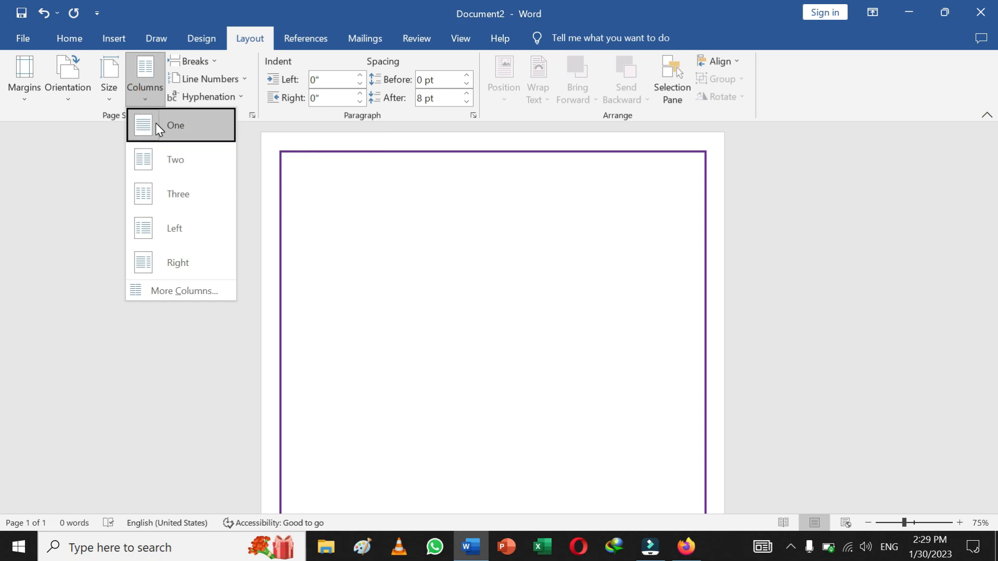
click(163, 157)
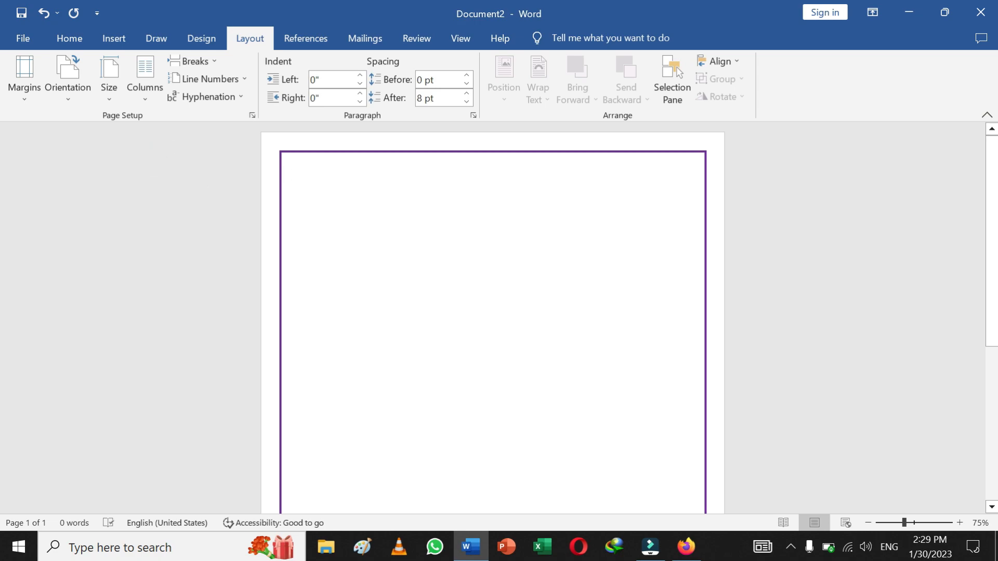
text(fffffffffffffffffffffffffffffffffffffffffffffffffffffffffffffffffffffffffffffffffffffffffffffffffffffffffff)
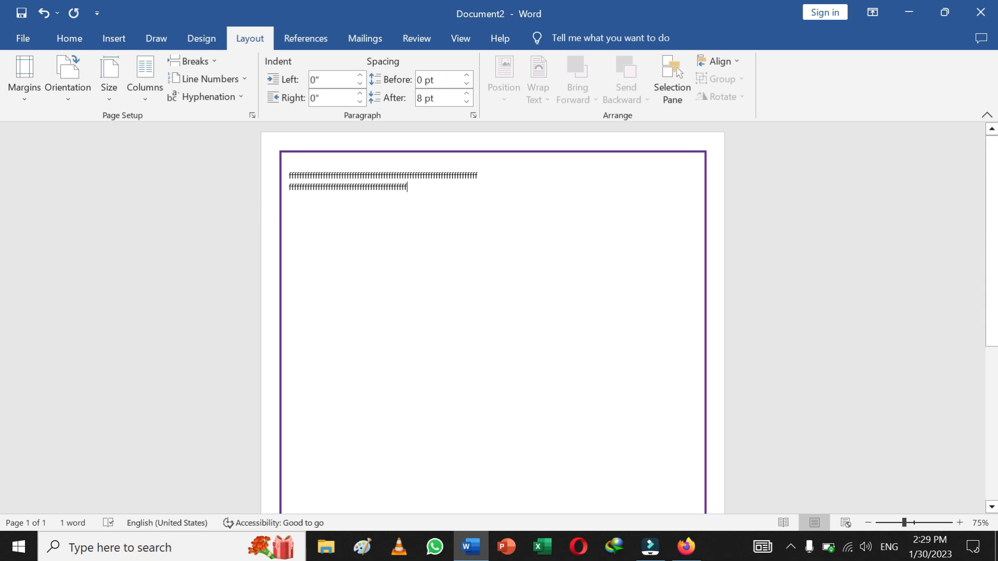
text(fffffffffffffffffffffffffffffffffffffff)
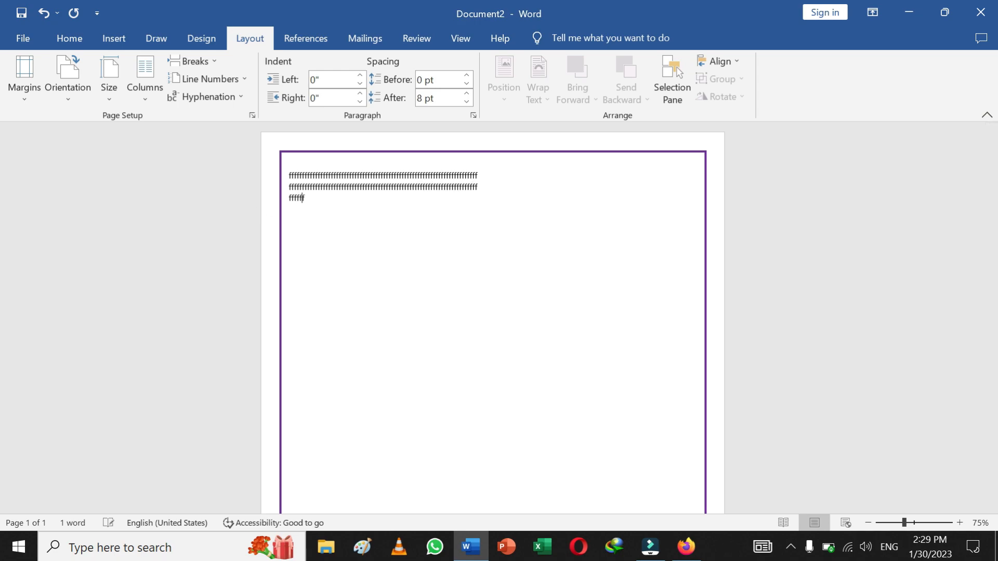
text(fffffffffffffffffffffffffffffffffffffffffffffffffffffffffffffffff)
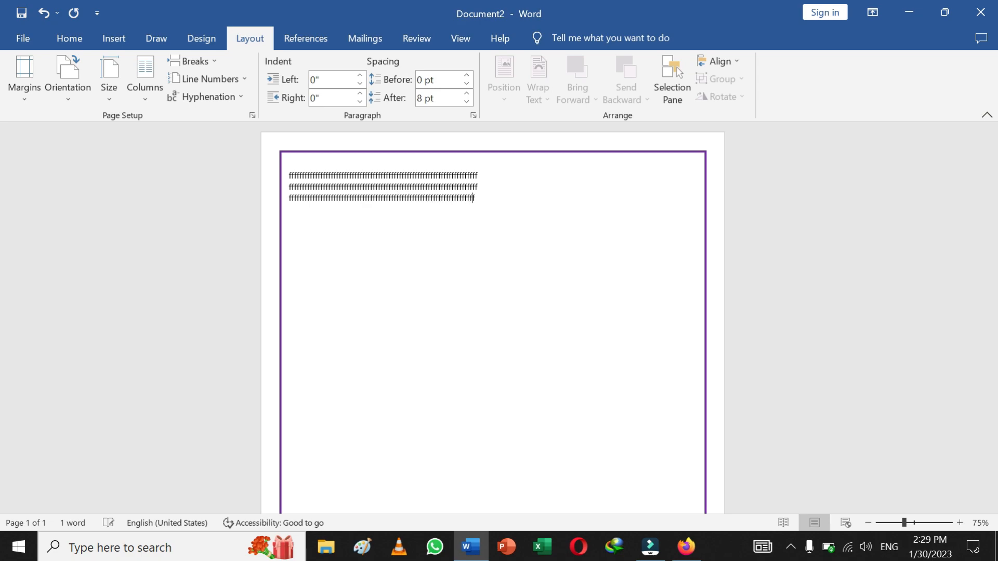
text(fffffffffffffffffffff)
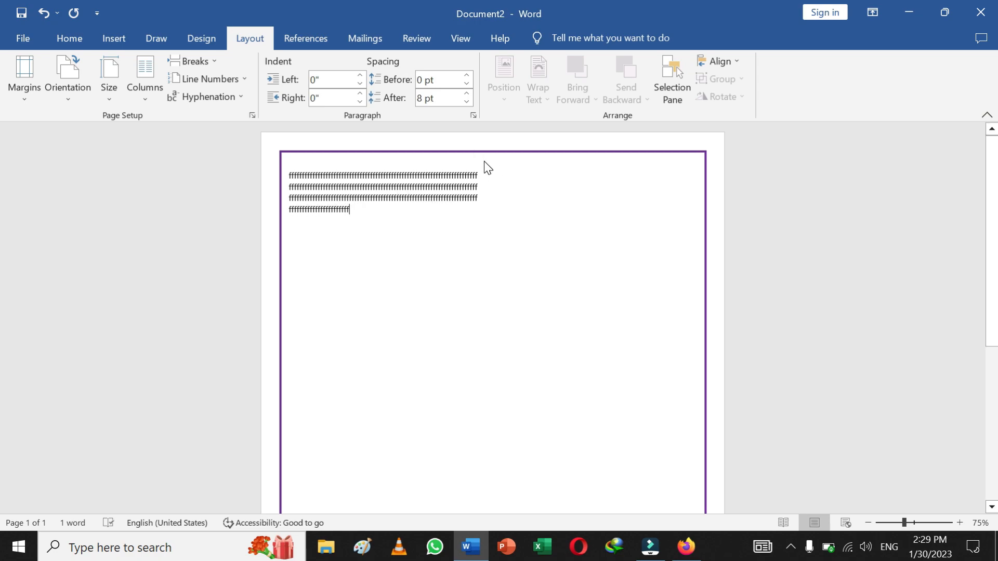
text(dddddddddddddddd)
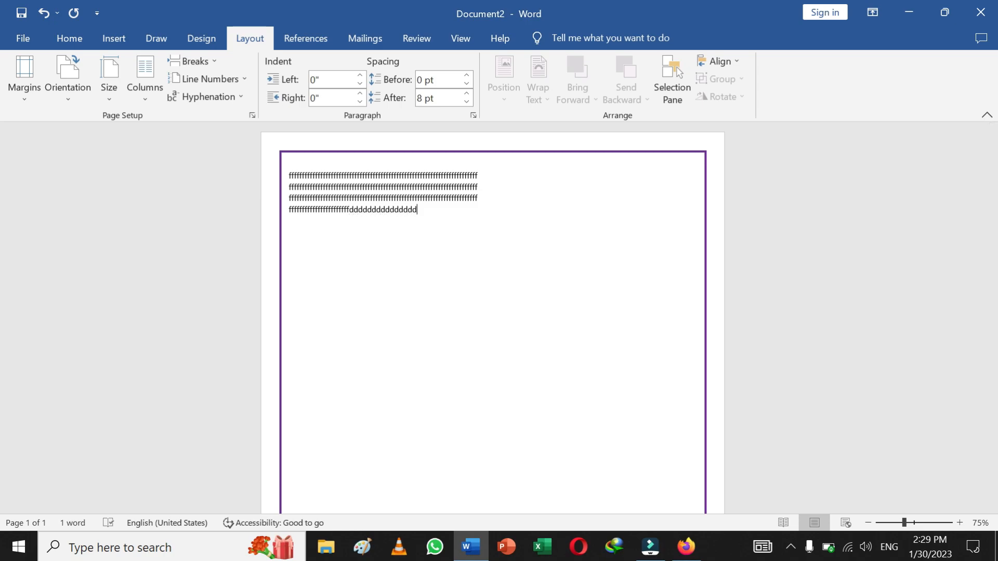
text(.)
Add a second paragraph of repeated d letters, about three lines long, below a blank line in the first column
key(Return)
text(ddddddddddddddddddddddddddddddddddddddd)
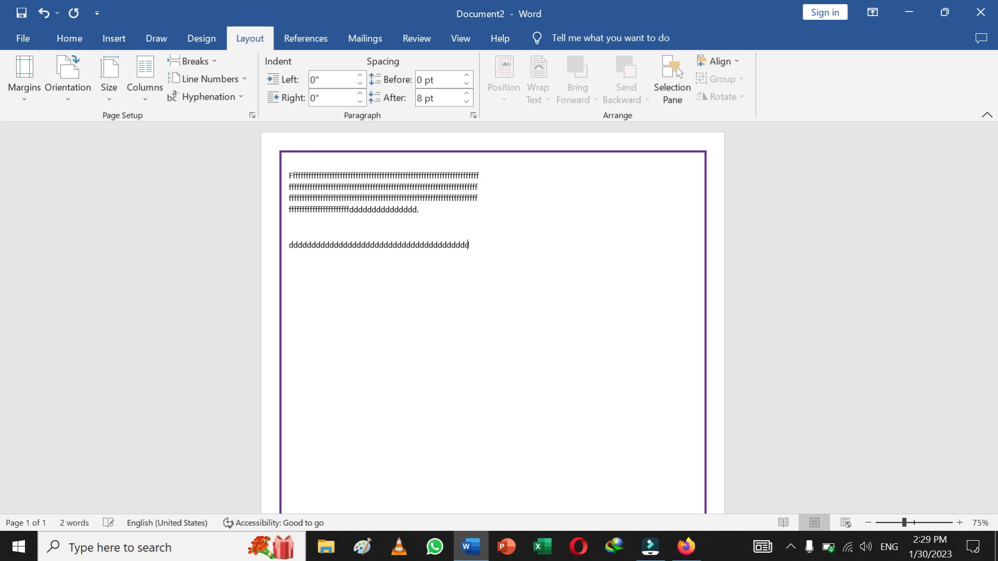
text(dddddddddddddddddddddddddddddddddddddddddddddddddddddddddddddddddd)
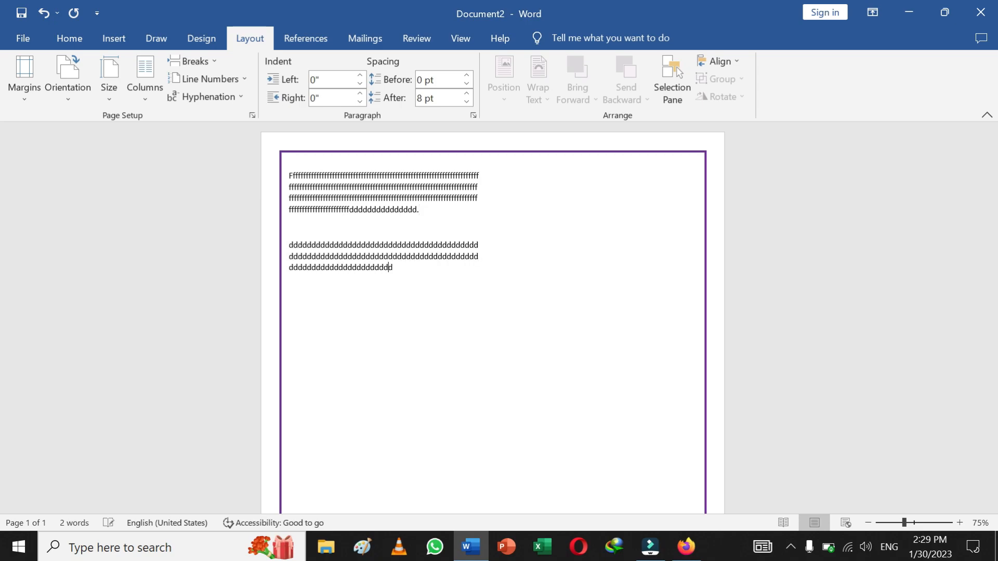
text(ddddddddddddddddd)
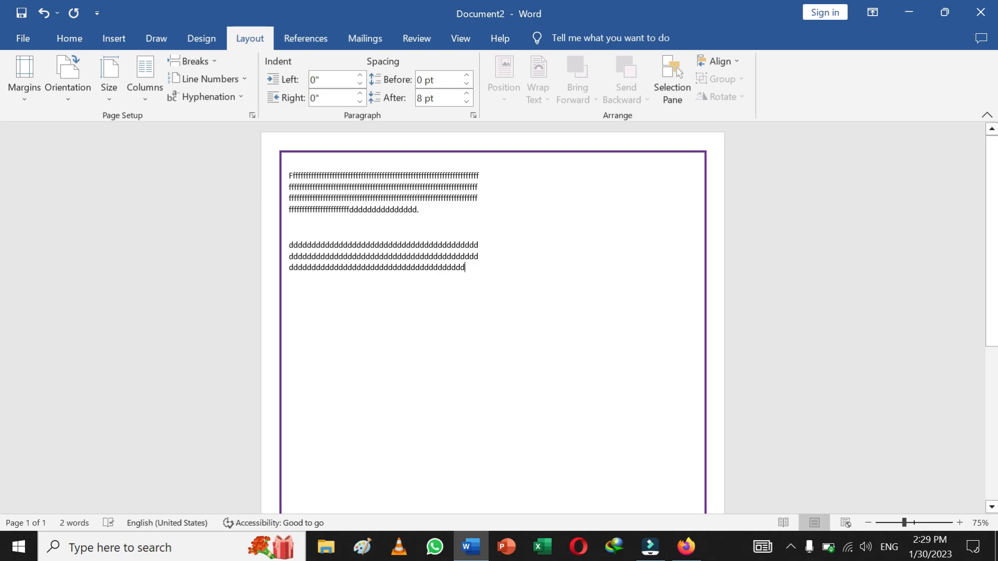
Add blank lines until the text continues in the second column and fill nearly three lines there with repeated f letters
drag(905, 523, 888, 522)
key(Return)
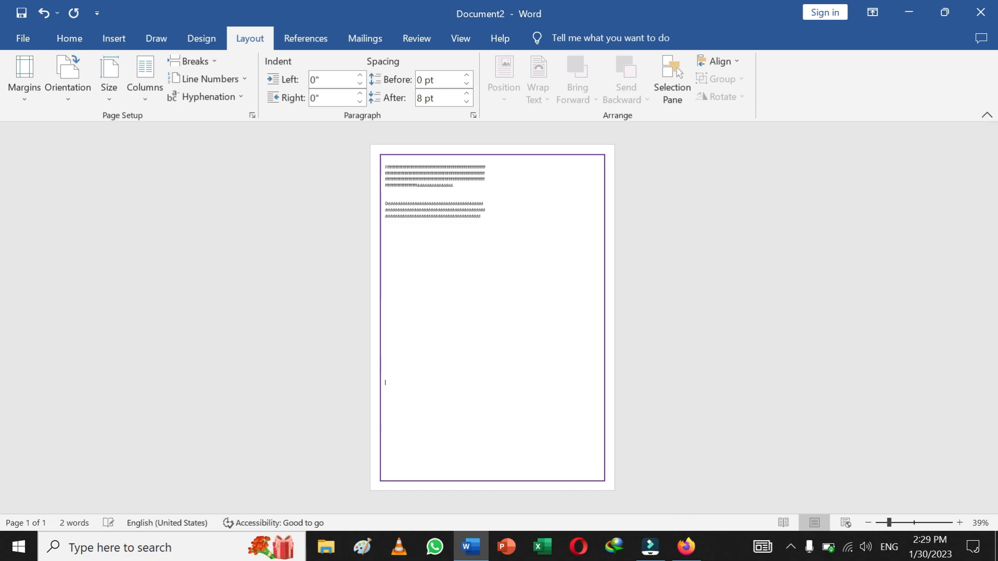
key(Return)
key(Return)
key(Return)
click(909, 522)
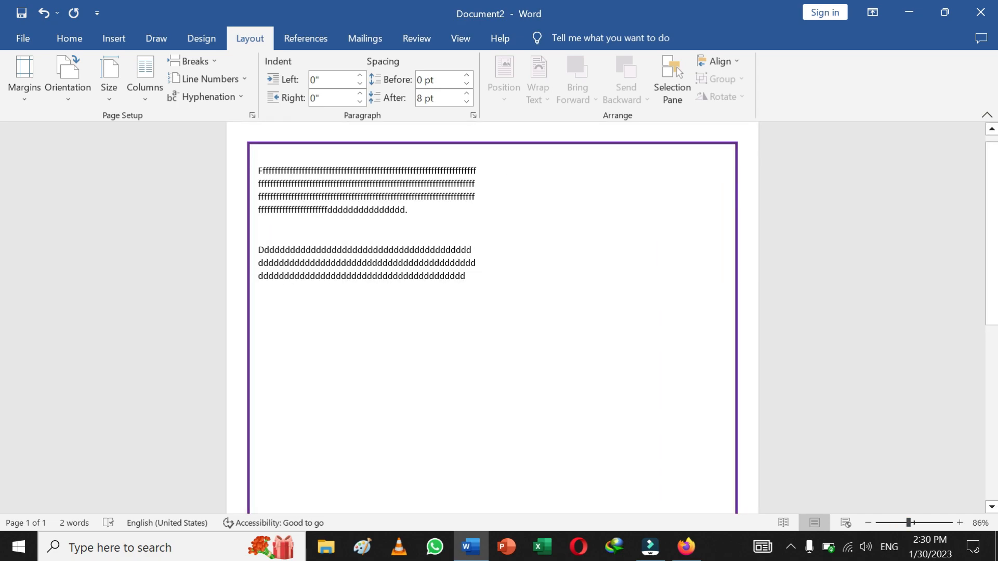
text(ffffffffffffffffffffffffffffffffffffffffff)
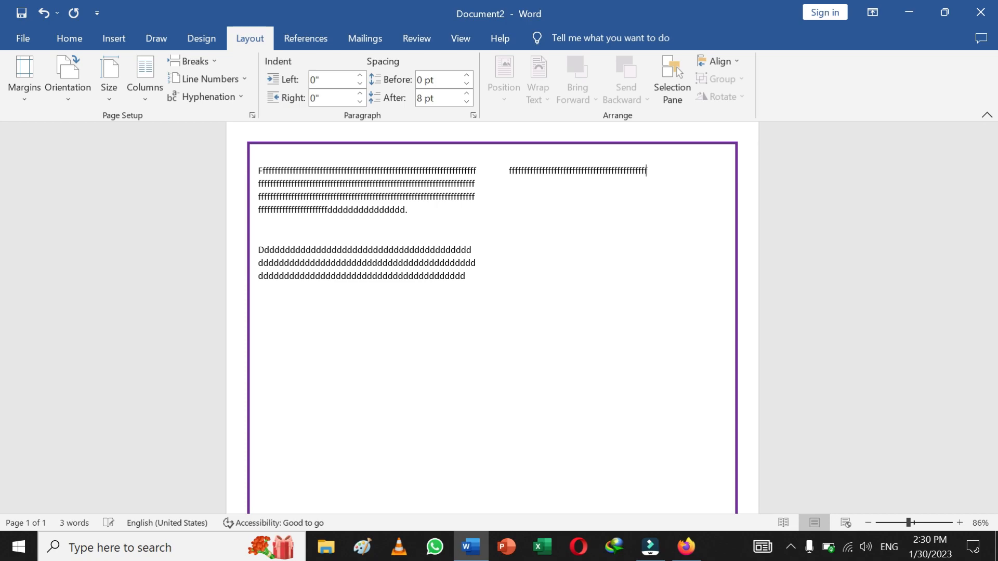
text(fffffffffffffffffffffffffffffffffffffffffffffffffffffffffffff)
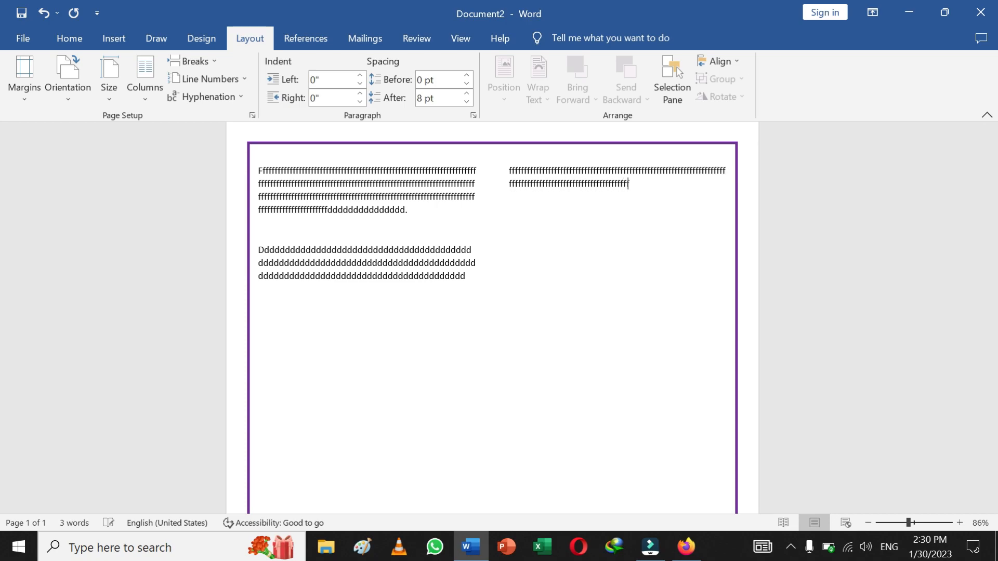
text(fffffffffffffffffffffffffffffffffffffffffffffffffffffffffffffff)
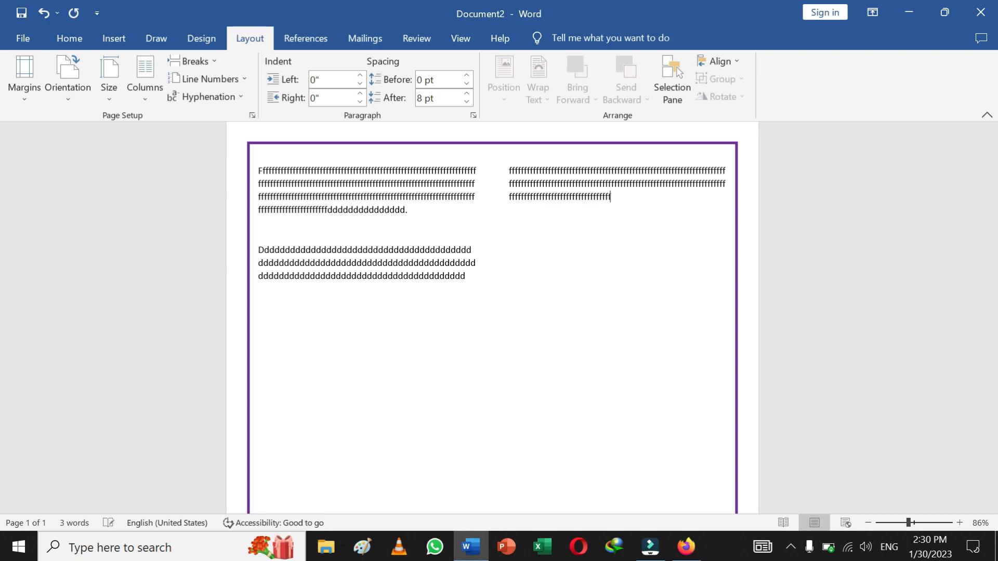
text(ffffffffffff)
Delete all the sample text from the page and set the layout back to one column
click(146, 88)
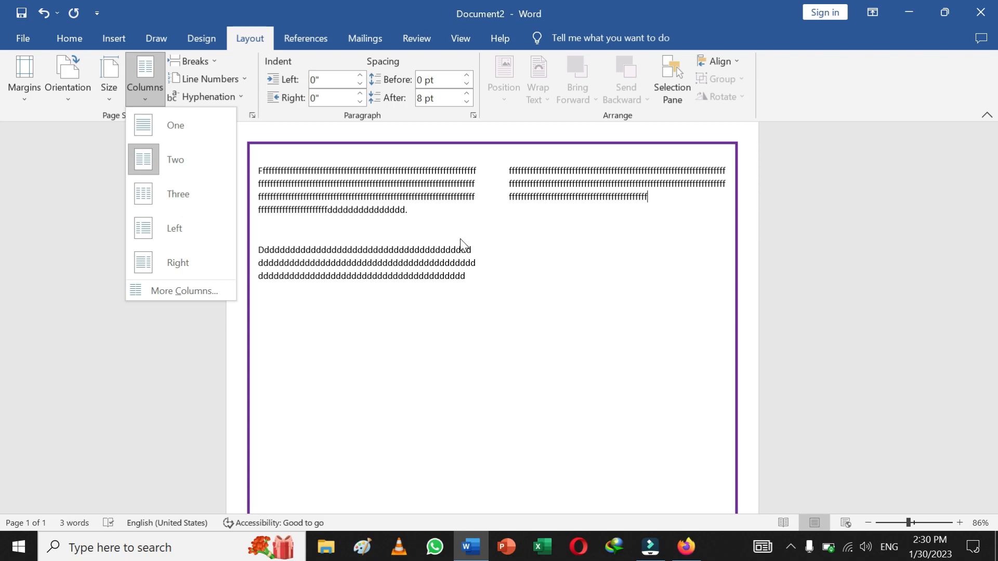
click(482, 300)
click(480, 286)
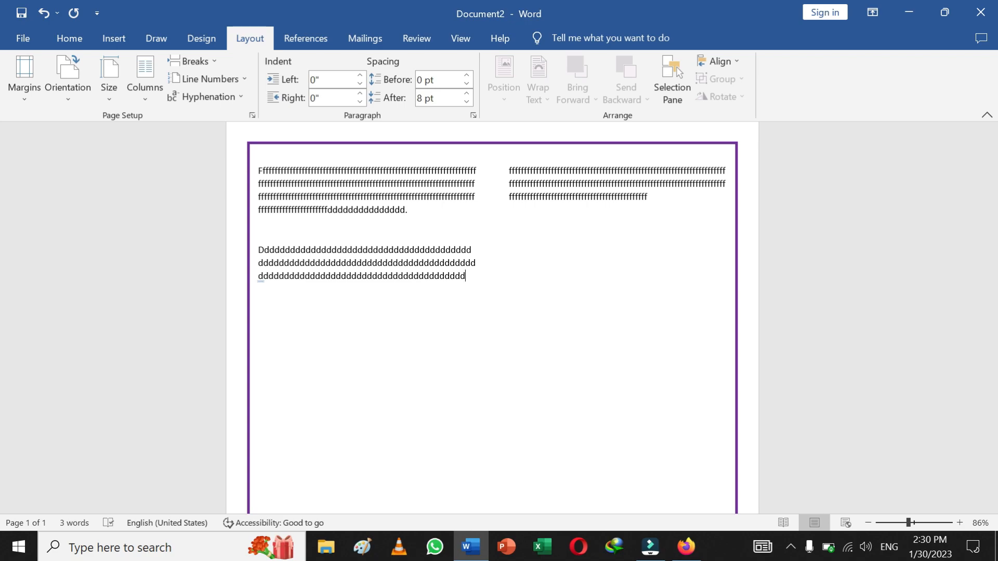
key(ctrl+a)
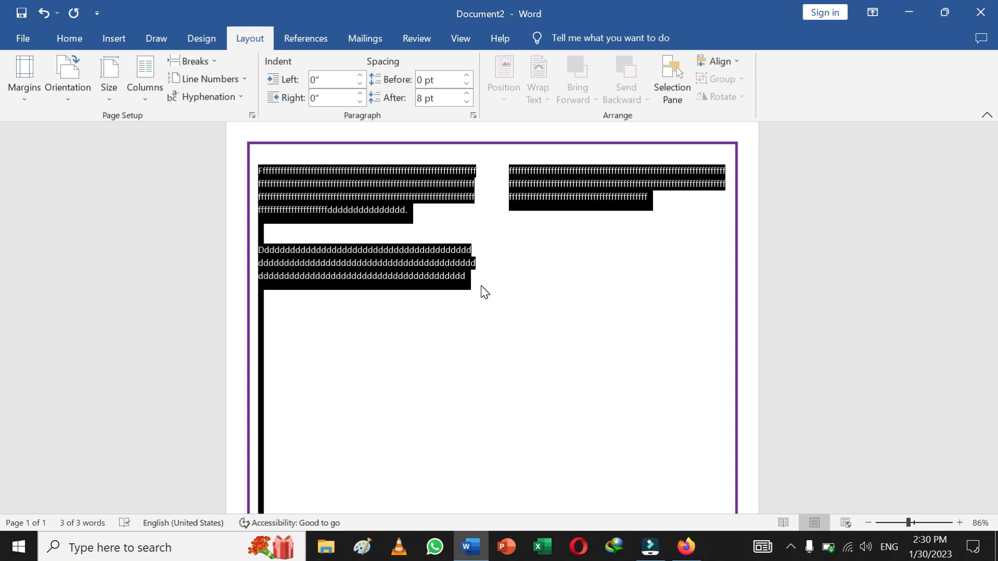
key(BackSpace)
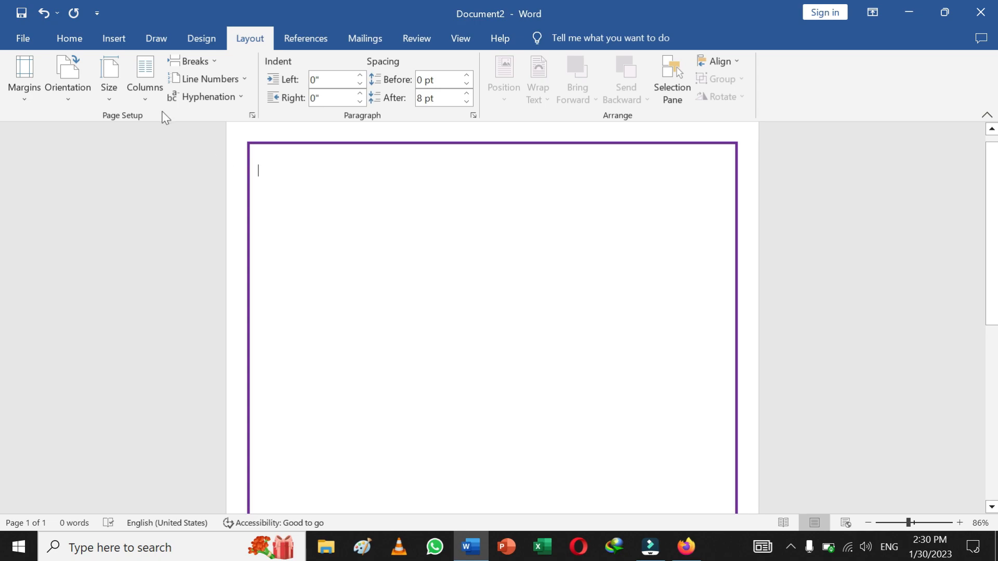
click(149, 96)
click(174, 129)
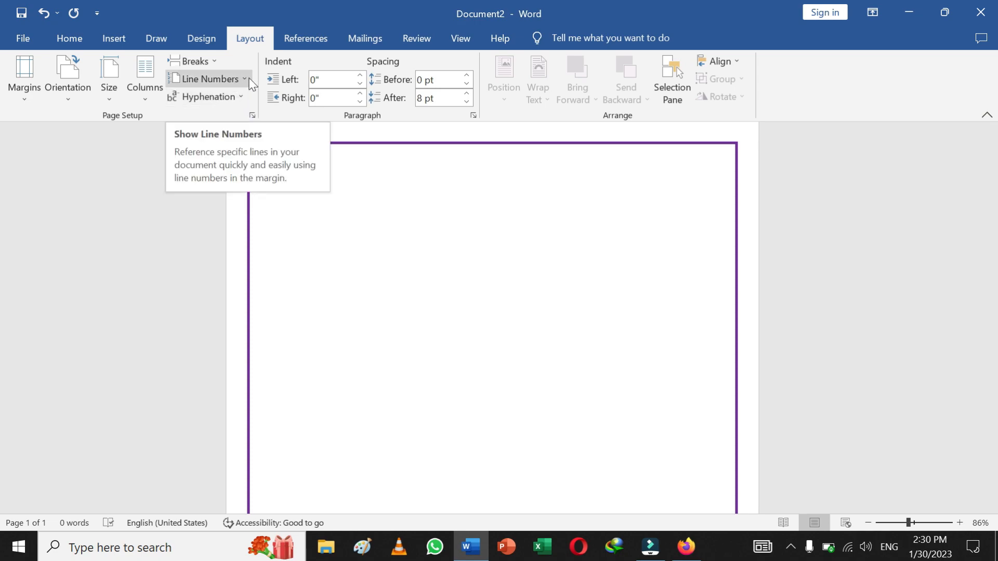
Insert a page break on the empty page and view both pages side by side
click(217, 64)
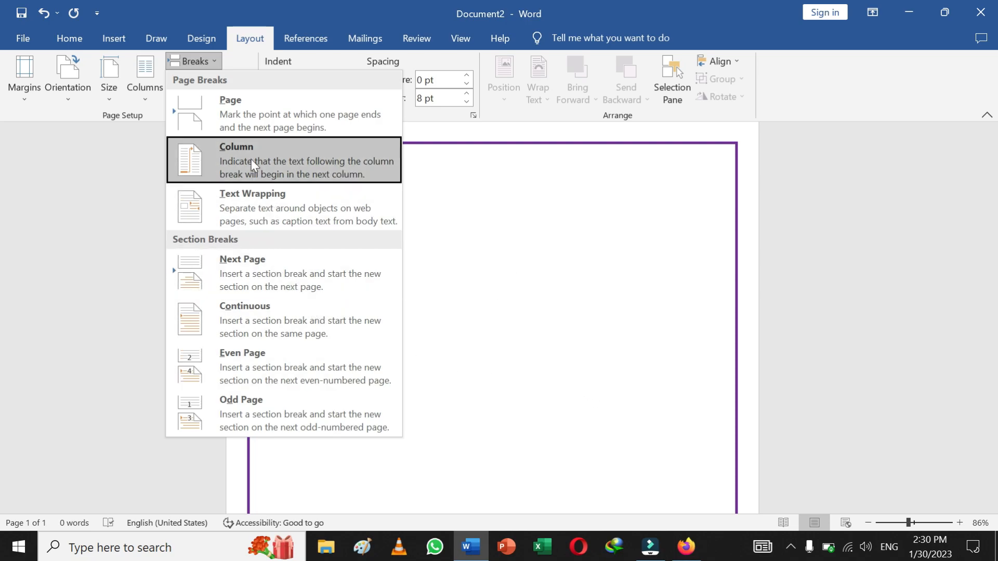
click(248, 114)
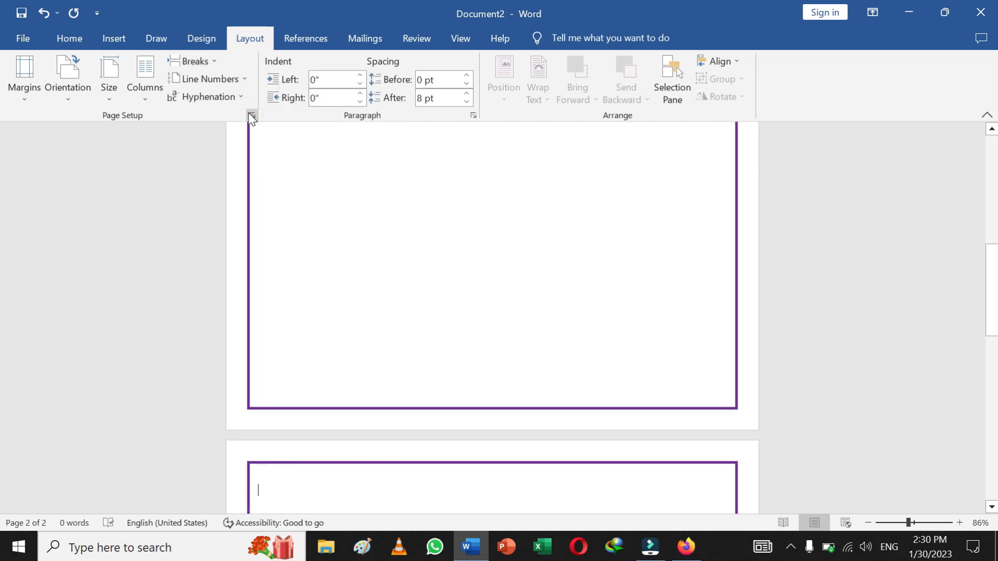
click(887, 521)
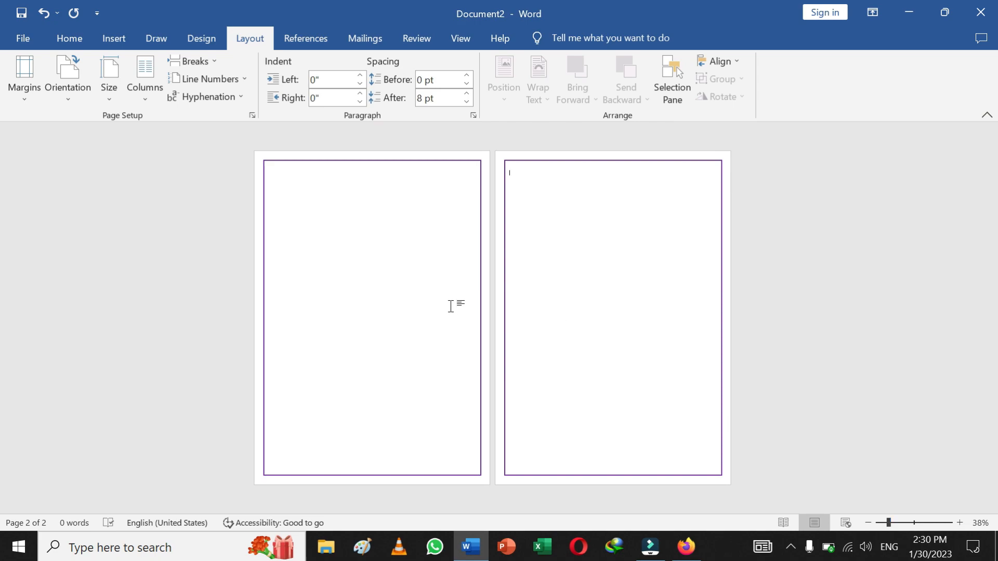
click(905, 521)
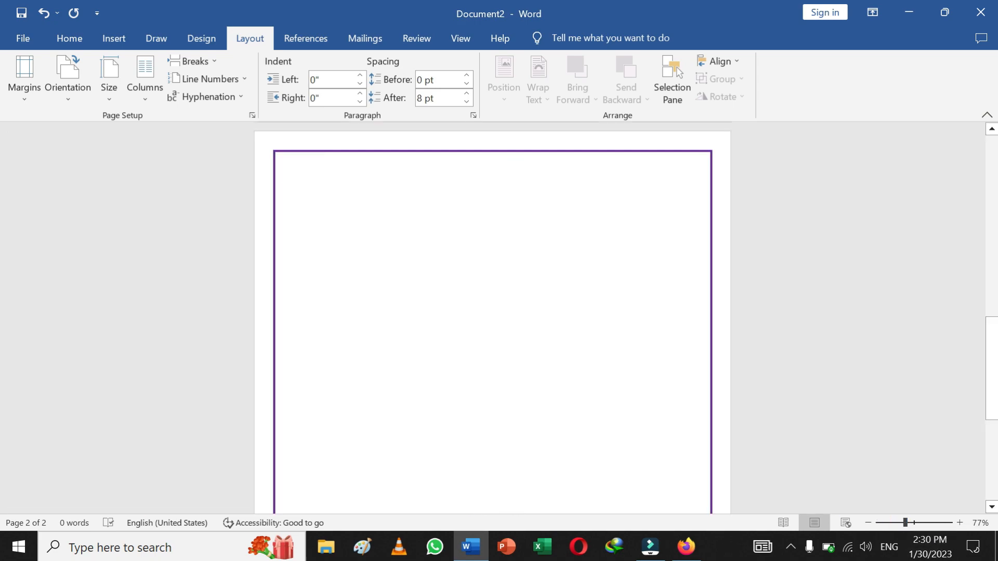
click(920, 523)
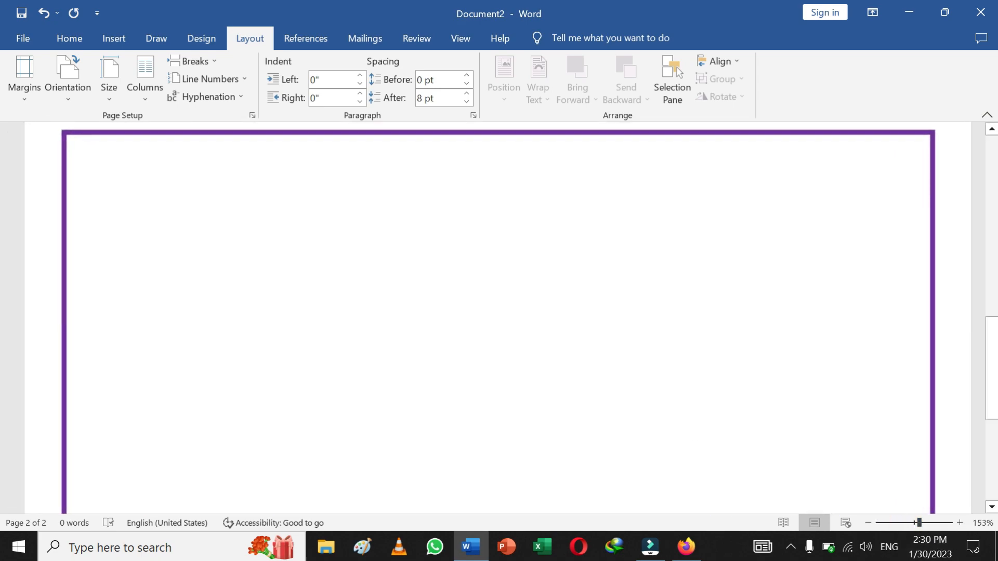
Insert another page break after the second page and undo it
click(216, 69)
click(211, 100)
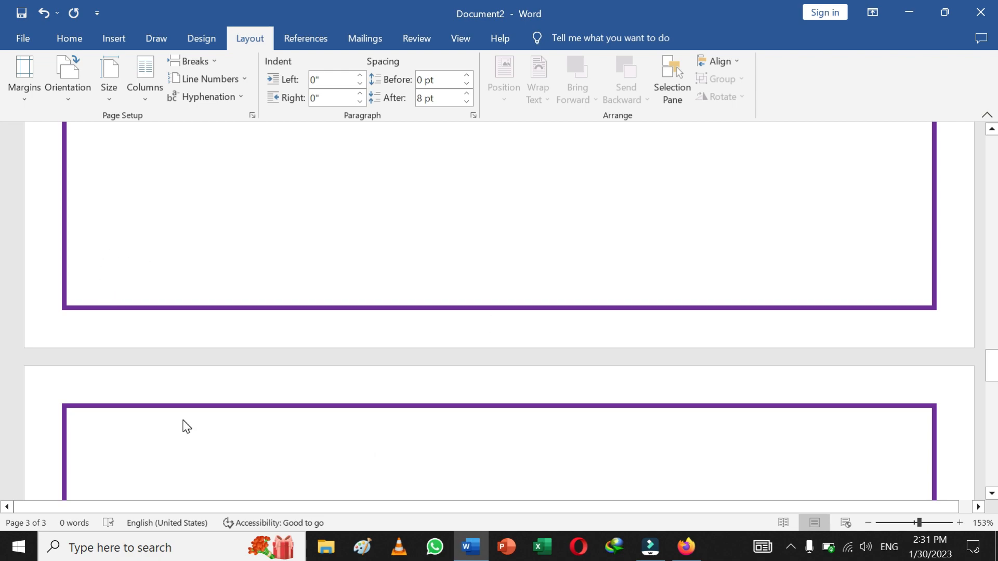
key(BackSpace)
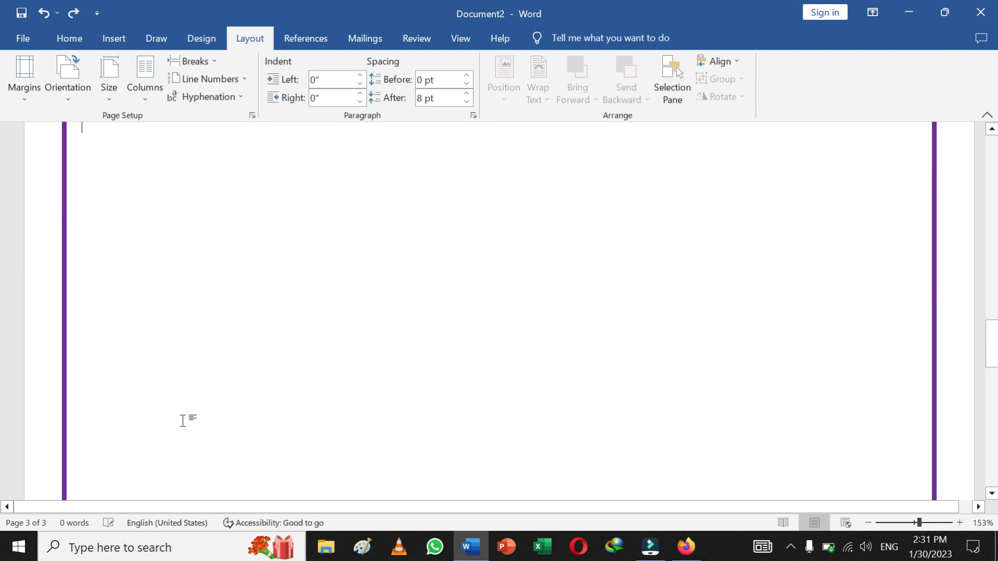
Turn on continuous line numbering with the insertion point on the first page
click(907, 523)
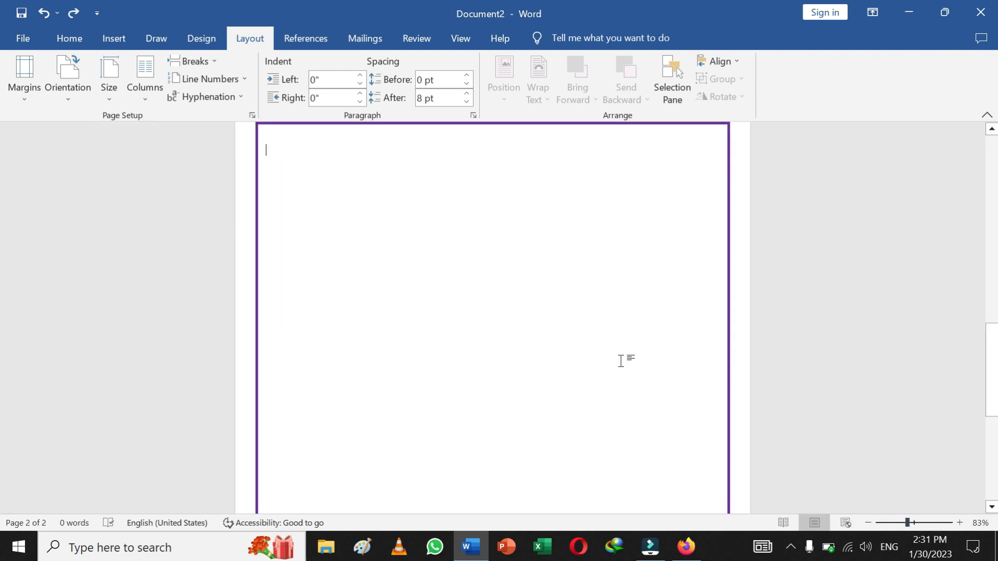
scroll(404, 327, up, 2)
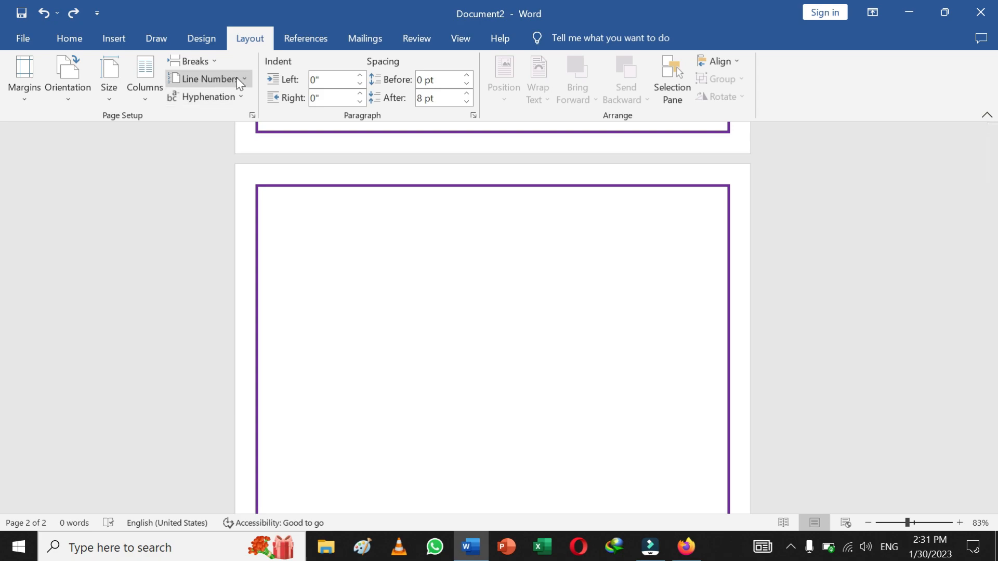
scroll(302, 255, up, 5)
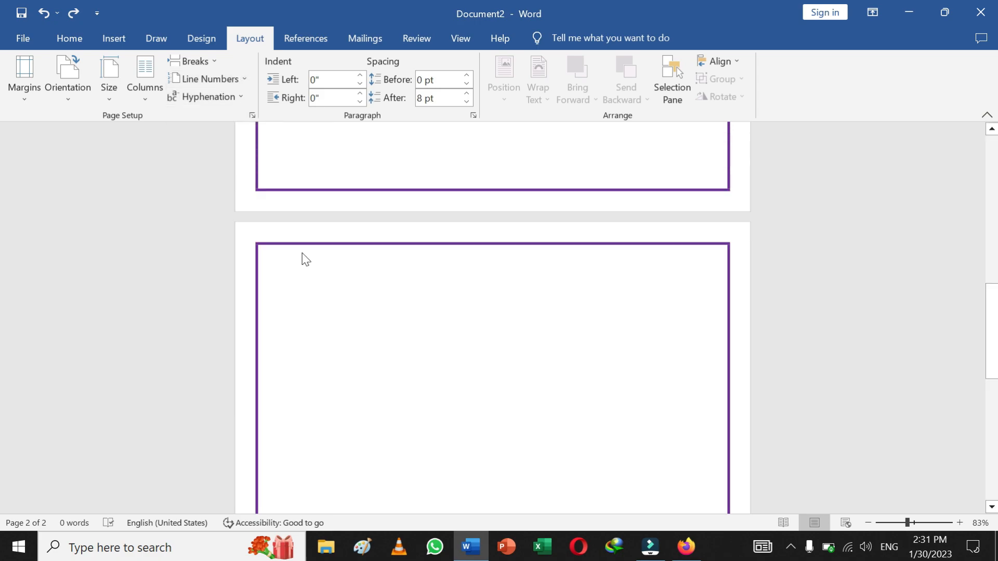
scroll(304, 250, up, 3)
click(292, 190)
click(243, 80)
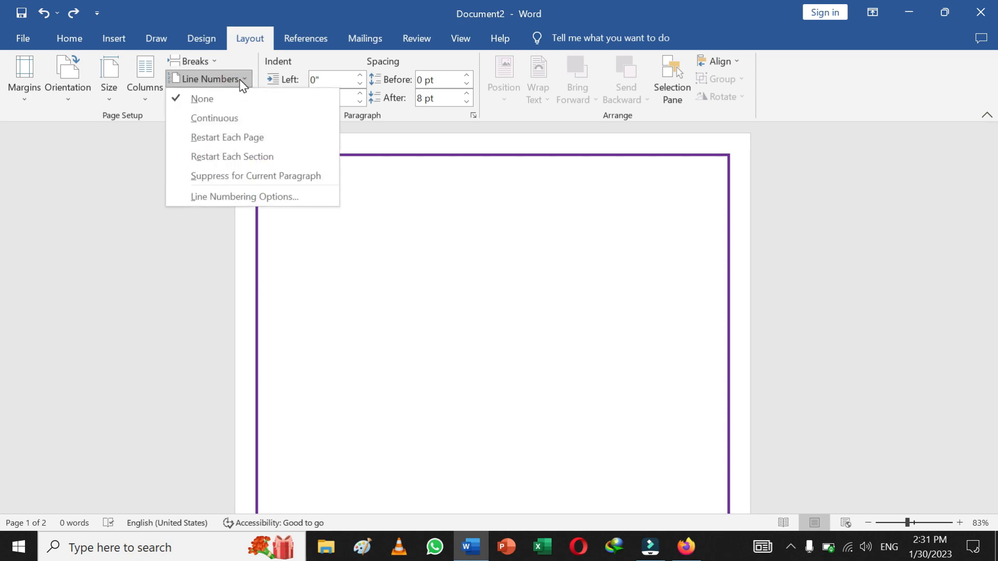
click(242, 127)
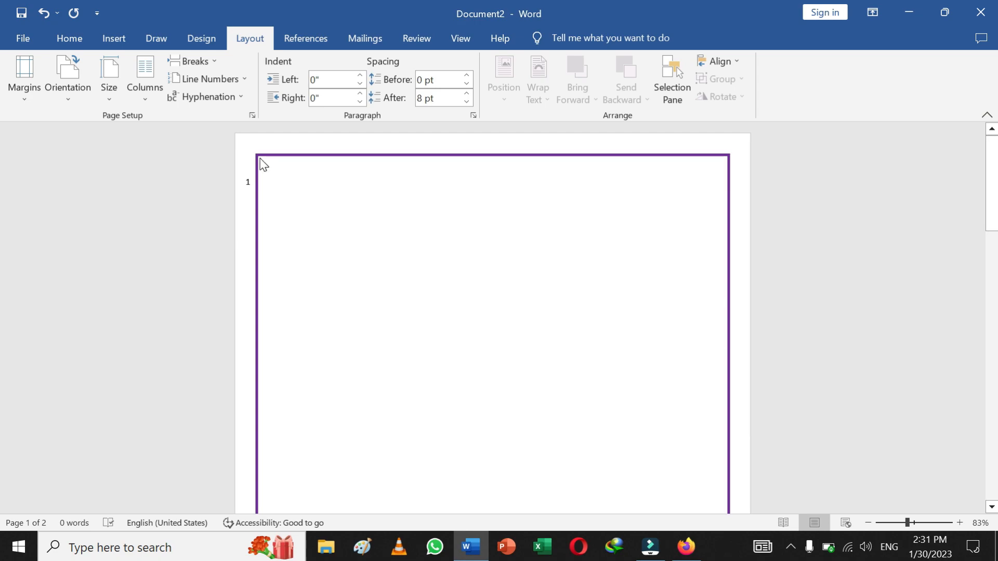
Write three separate lines of repeated f letters on the first page as sample text for the line numbers
text(fffffffffffffffffffffffffffffffffffffffffffffffffffff)
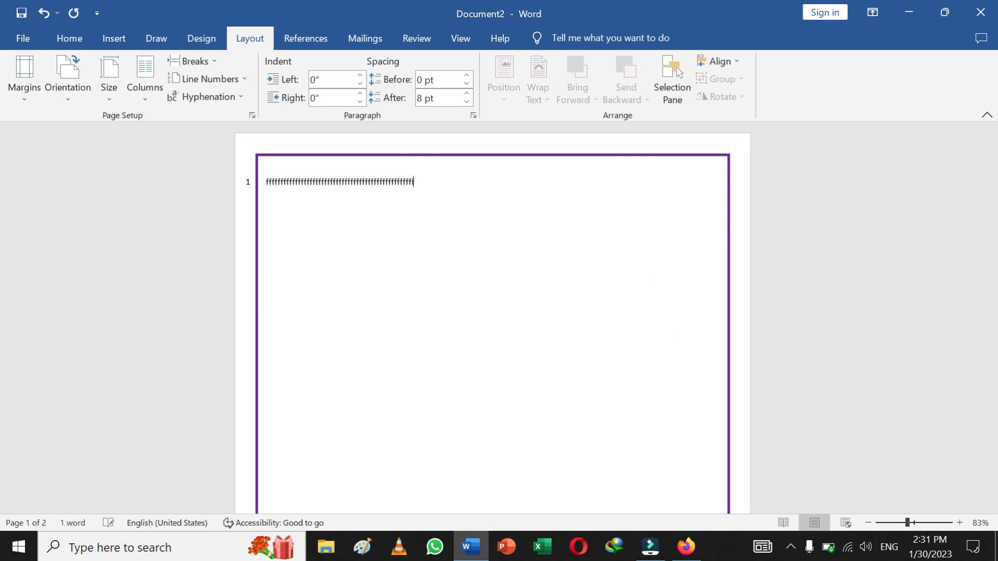
text(fffffffffffffffffffffffffffffffffffffffffffffffffffffffffffff)
key(Return)
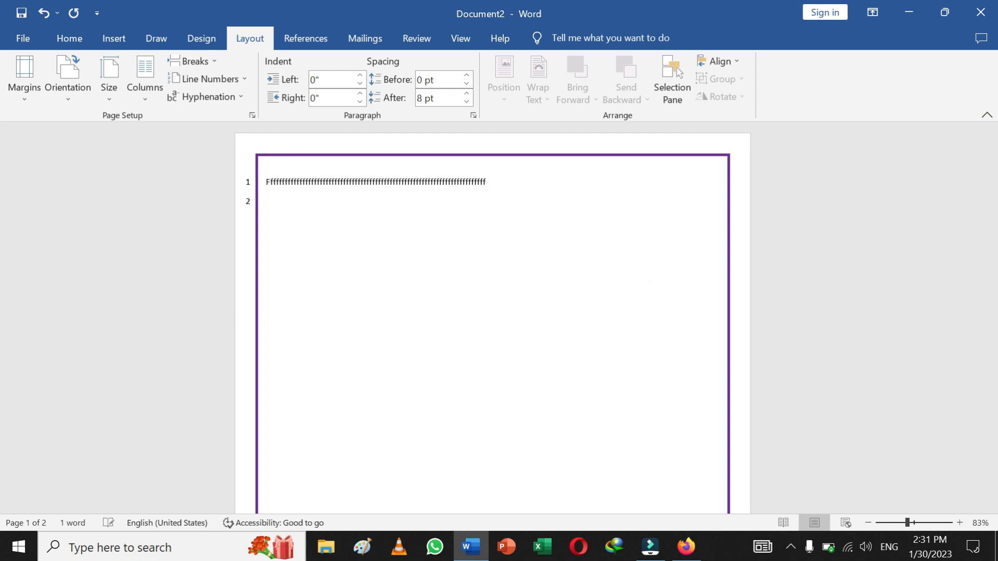
text(f)
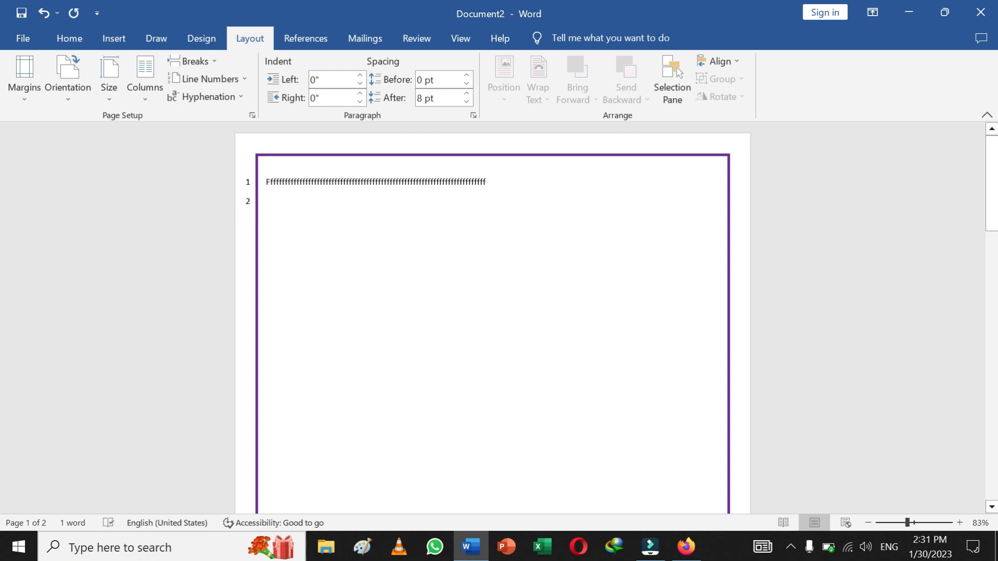
text(fffffffffffffffffffffffffffffffffffffff)
key(Return)
text(ffffffffffffffffffffffffffffffffffffffffffffffff)
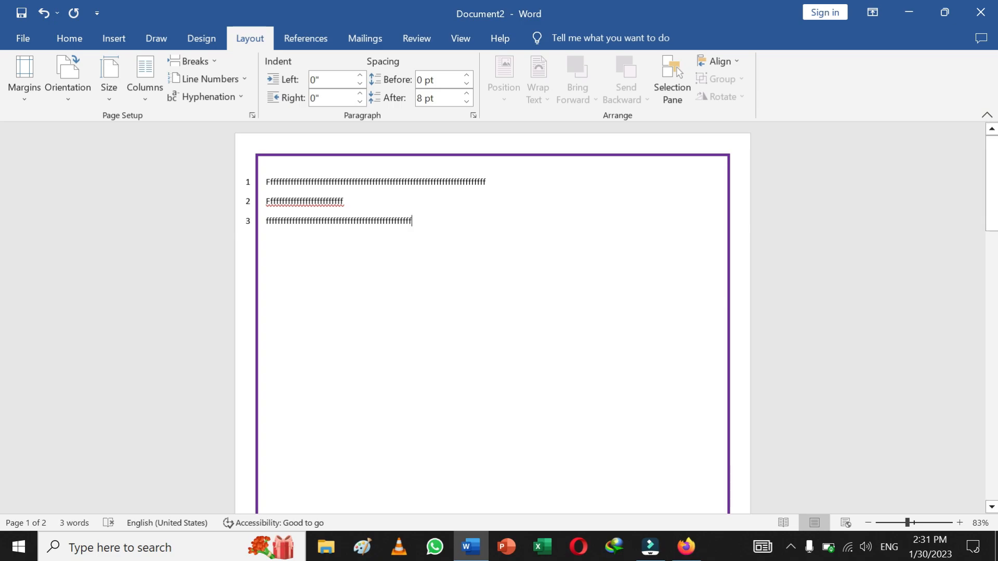
Set line numbering to None and look over the other line numbering options without choosing one
click(238, 79)
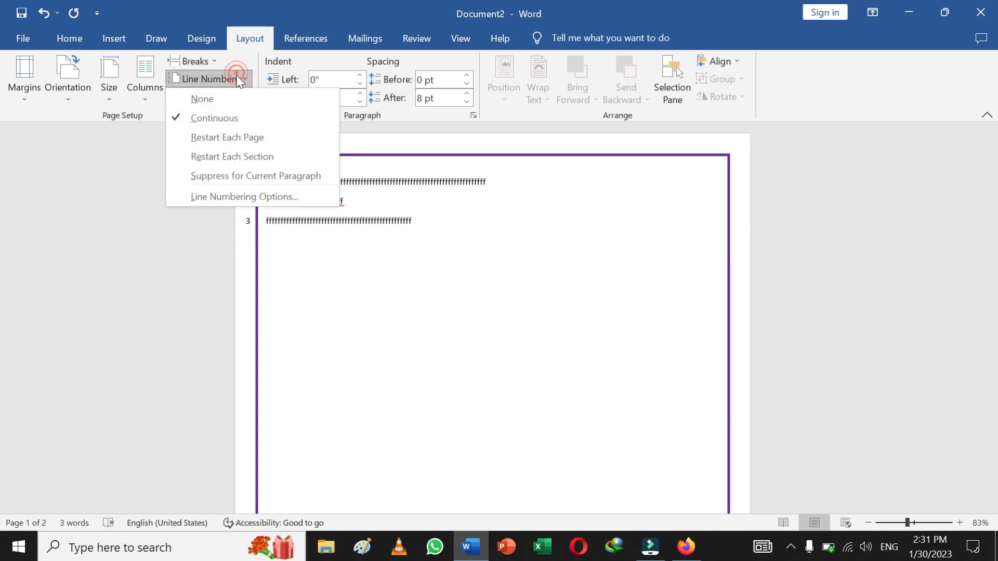
click(229, 106)
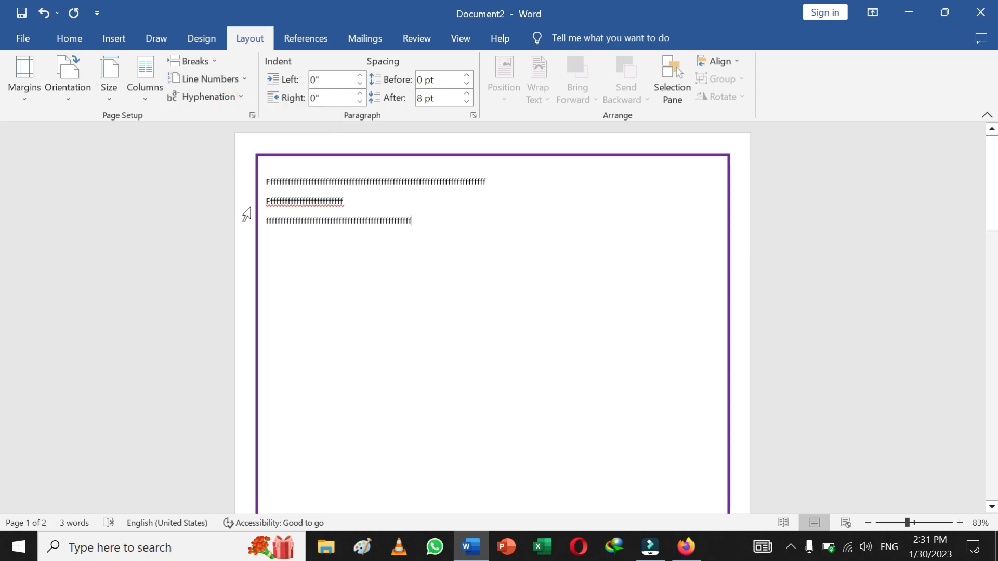
click(242, 81)
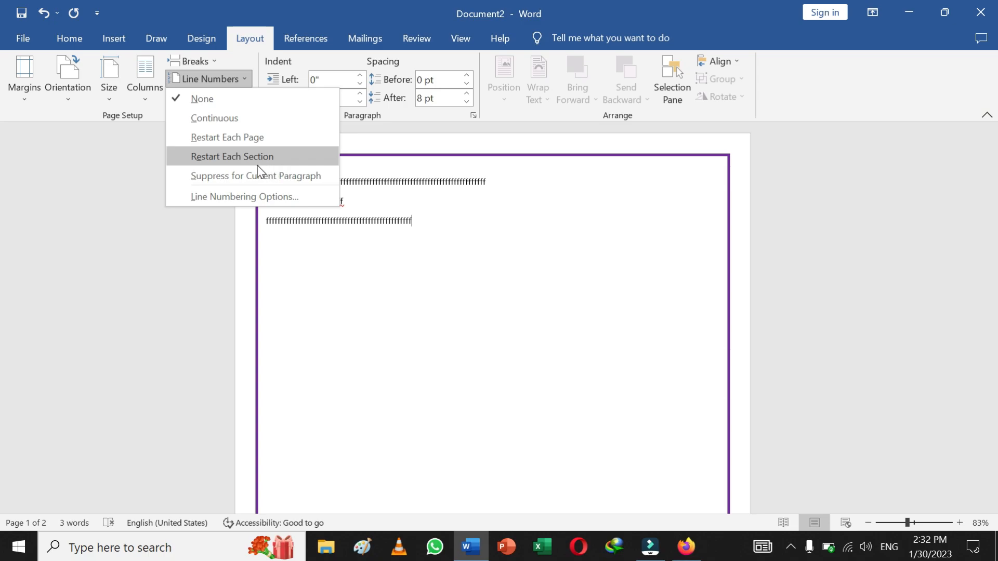
click(356, 297)
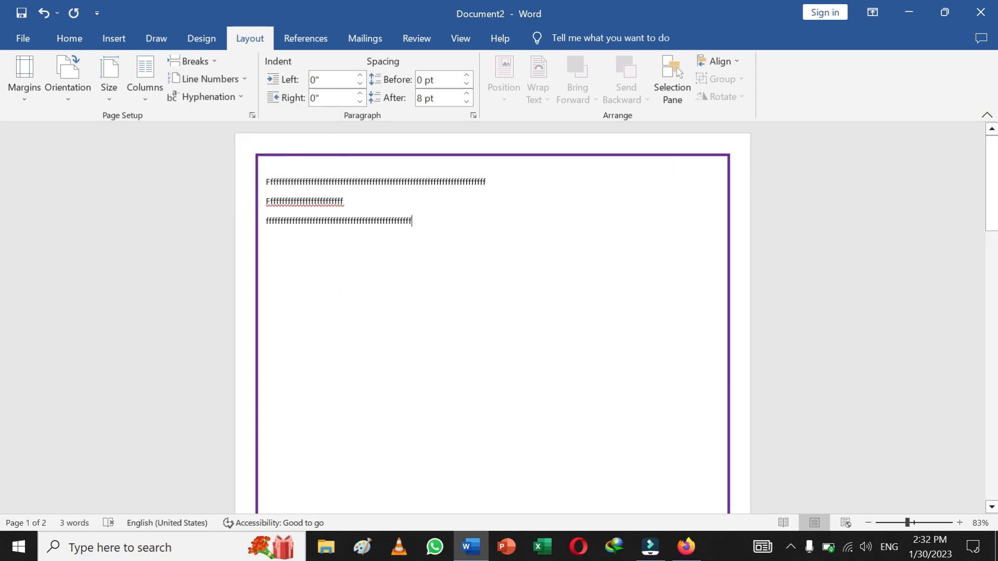
Switch line numbering to Continuous and back to None
click(245, 79)
click(214, 118)
click(244, 80)
click(224, 97)
Extend the first line of f letters with a second run of f letters followed by the word "this"
click(503, 181)
text(ffffffffffffffffffffffffffffffffffff)
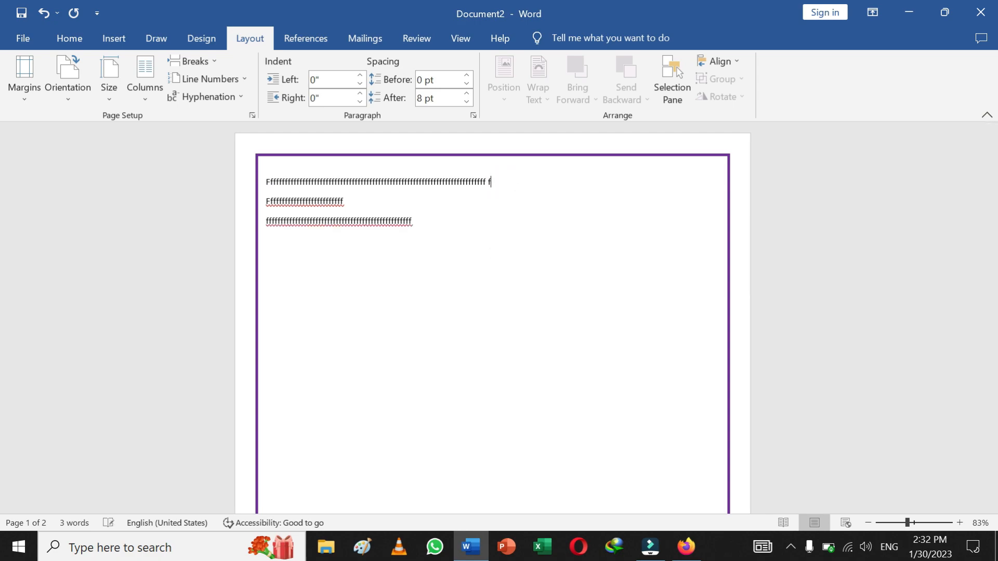
text(fffffffffffffffffffffff)
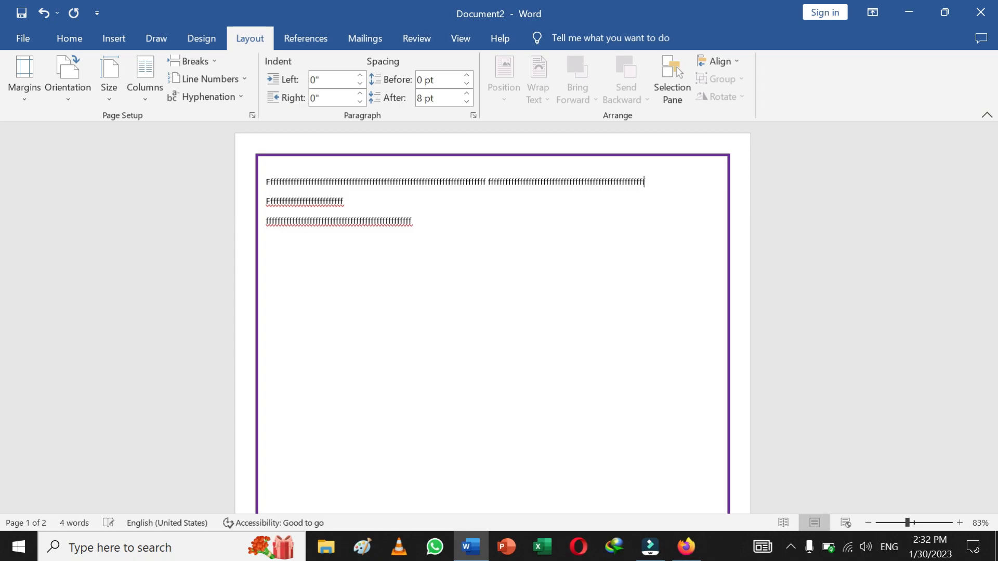
text( this)
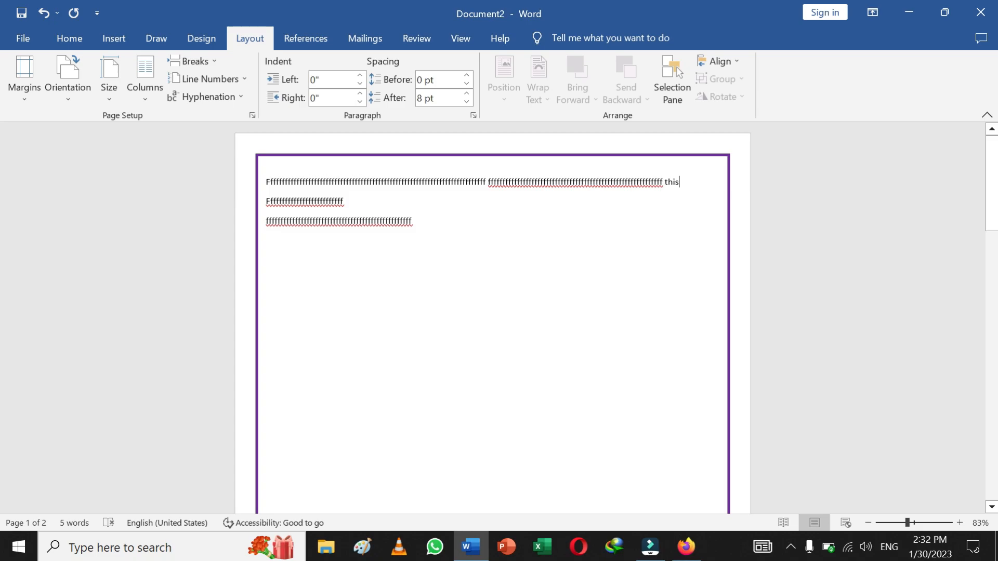
Continue the first line with "is", several spaces and "pak", trying a manual hyphen after it and removing it
click(925, 522)
text(is )
text(     p)
text(aki)
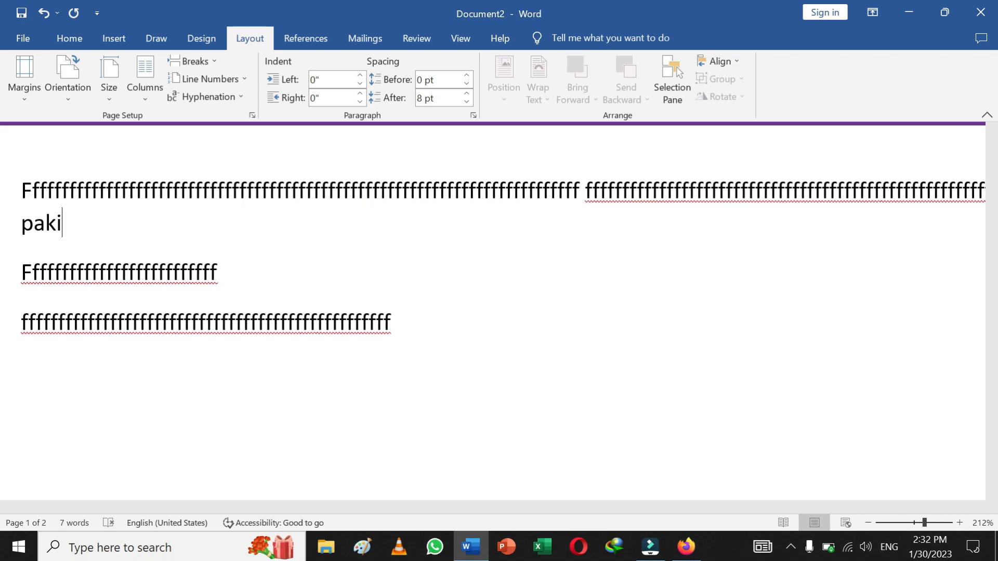
key(BackSpace)
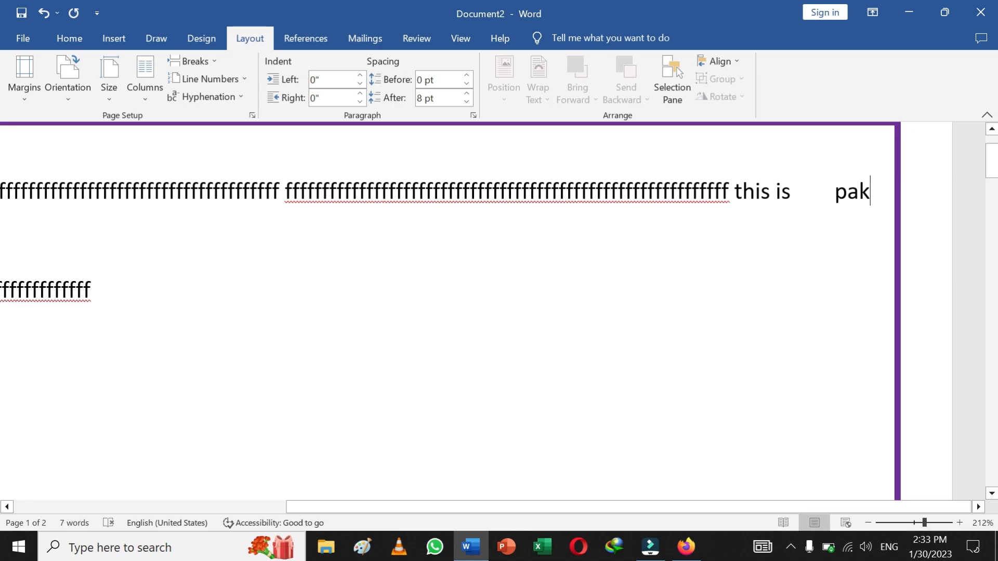
text(-)
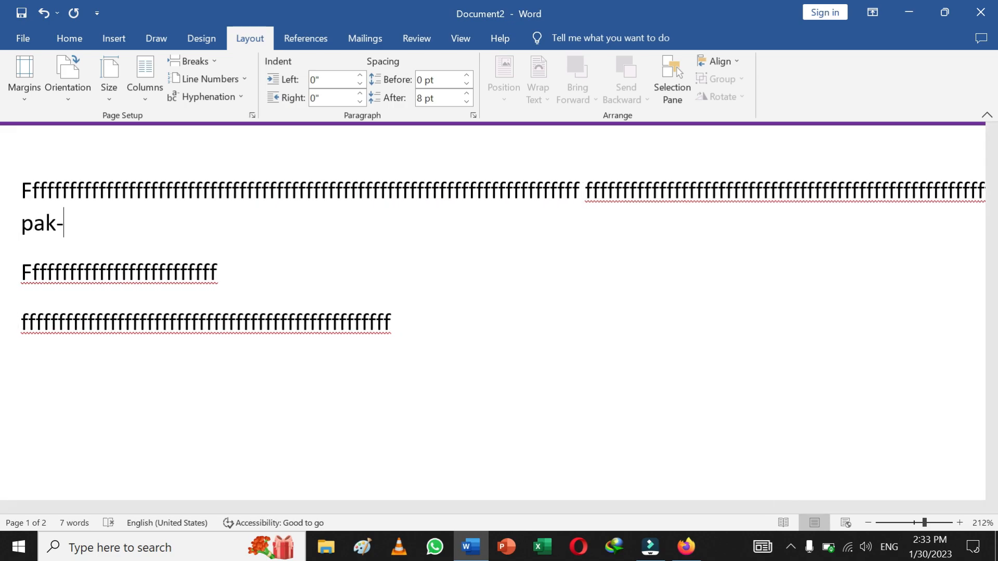
key(BackSpace)
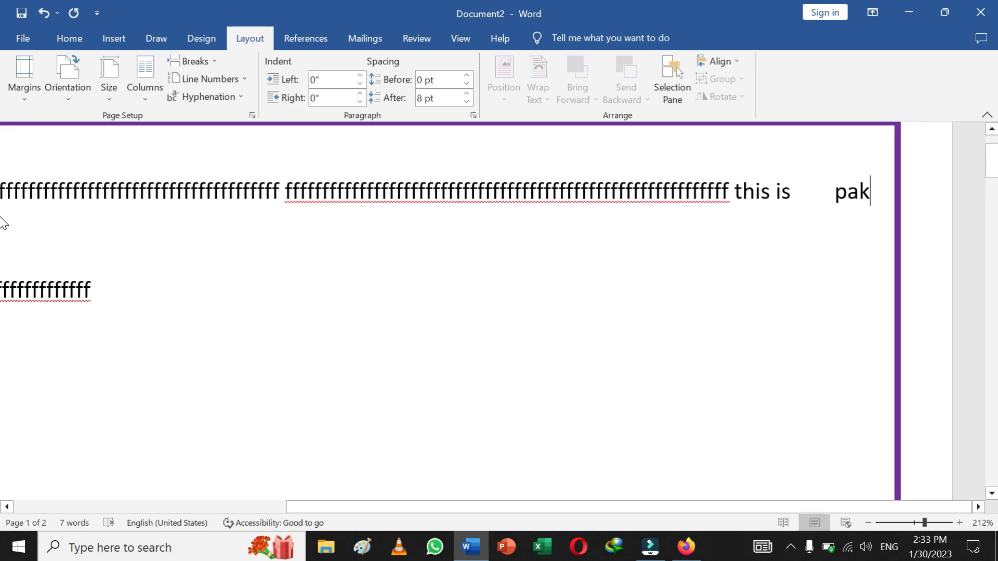
Turn on automatic hyphenation, complete the word at the end of the first line as "Pakistan" and start a new paragraph
click(239, 95)
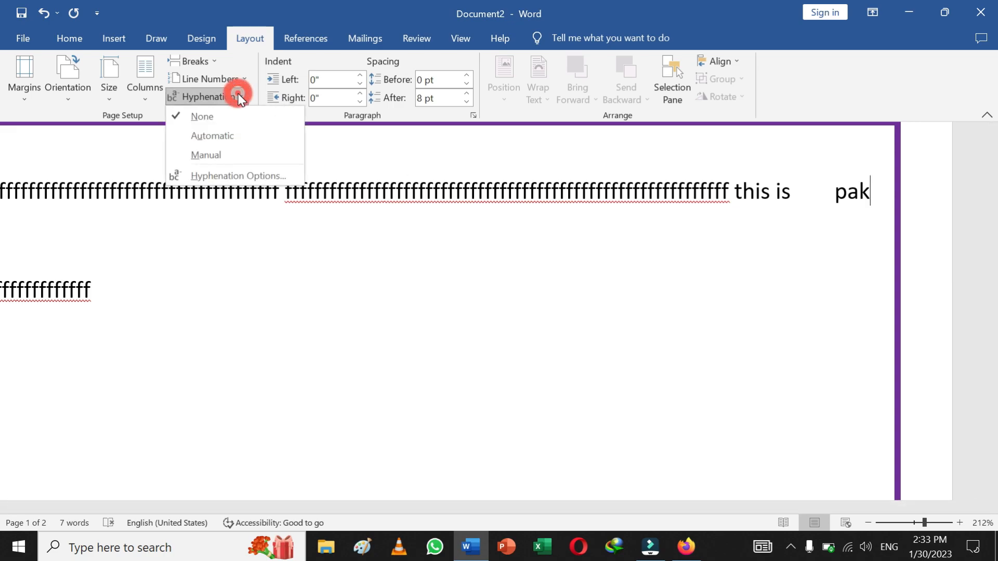
click(229, 136)
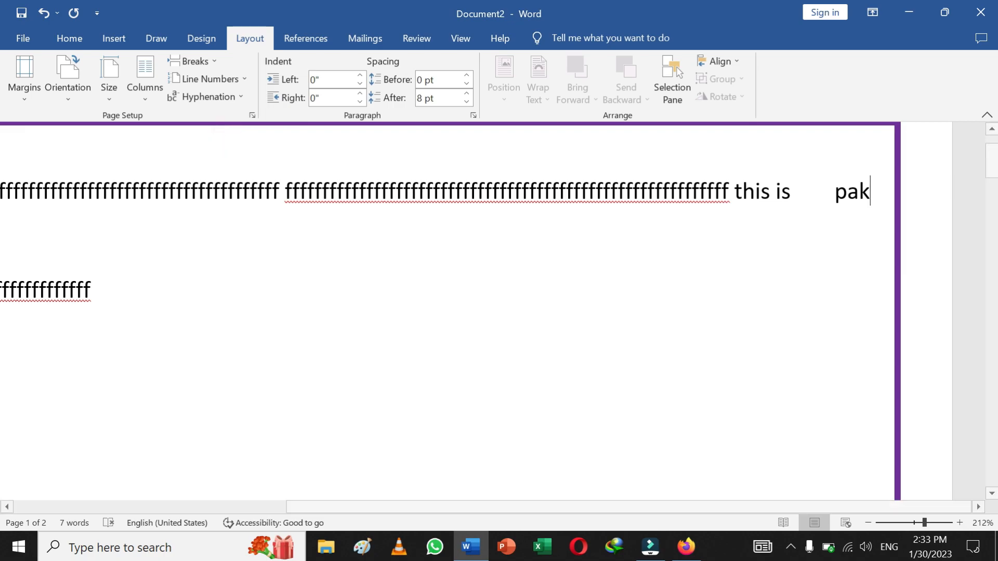
text(istan)
key(Return)
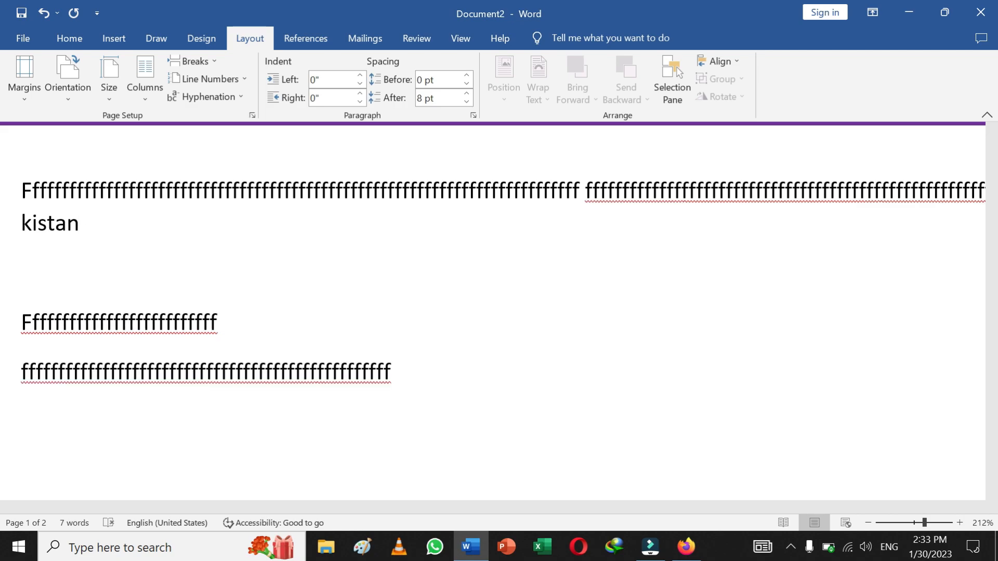
After "Pakistan", add tab spacing, a long run of v letters, several spaces and one more word across the line end
click(908, 523)
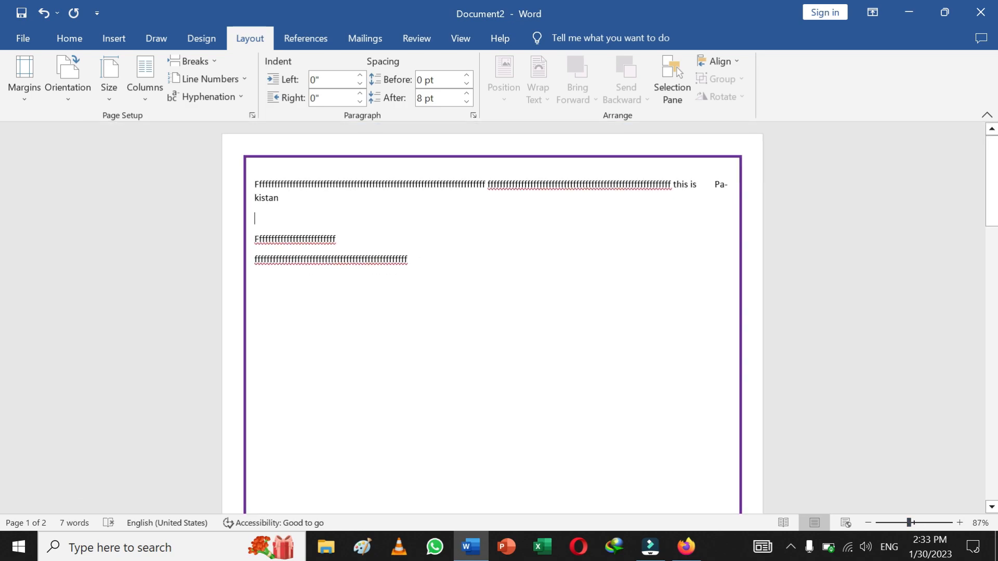
click(925, 523)
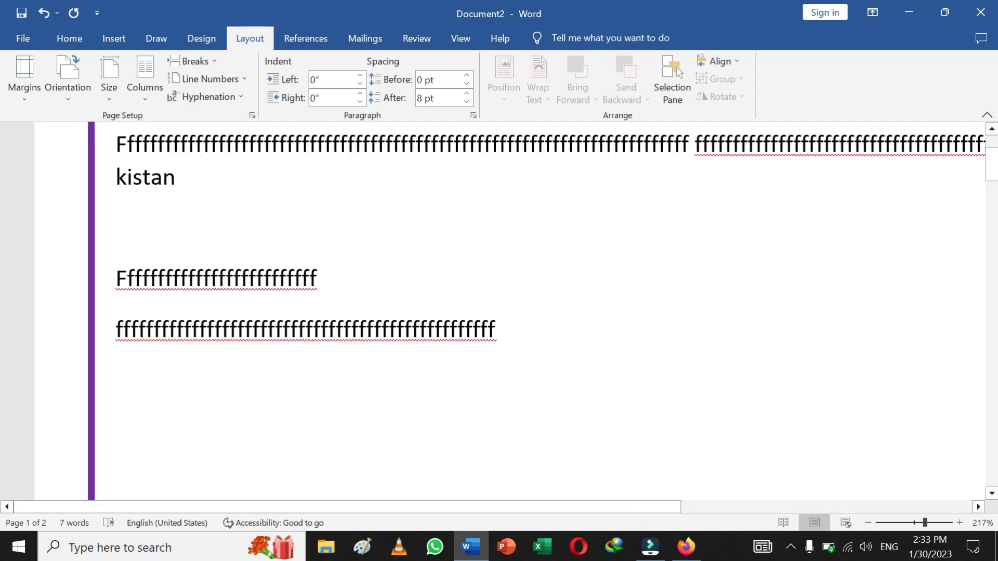
drag(601, 509, 857, 508)
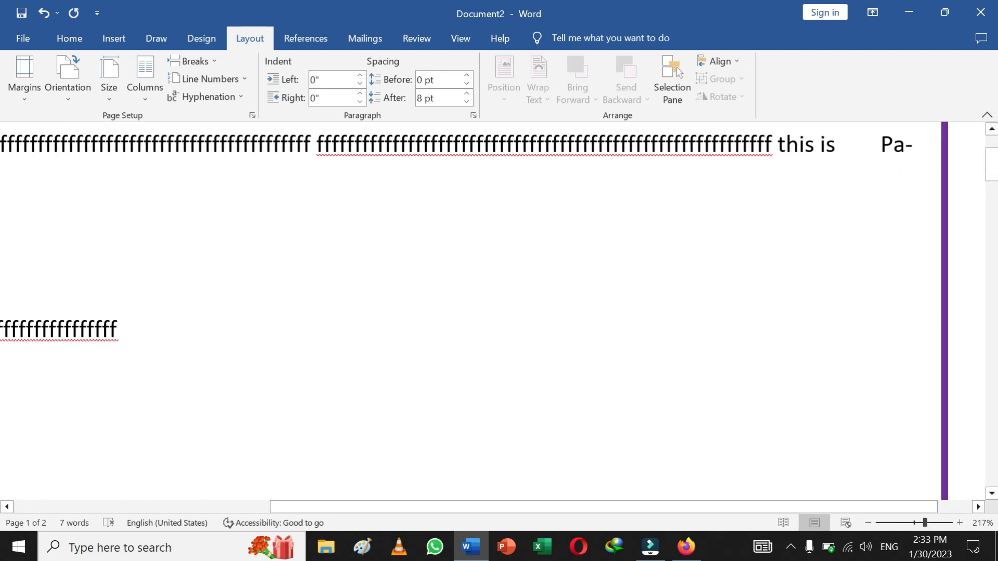
scroll(893, 196, up, 3)
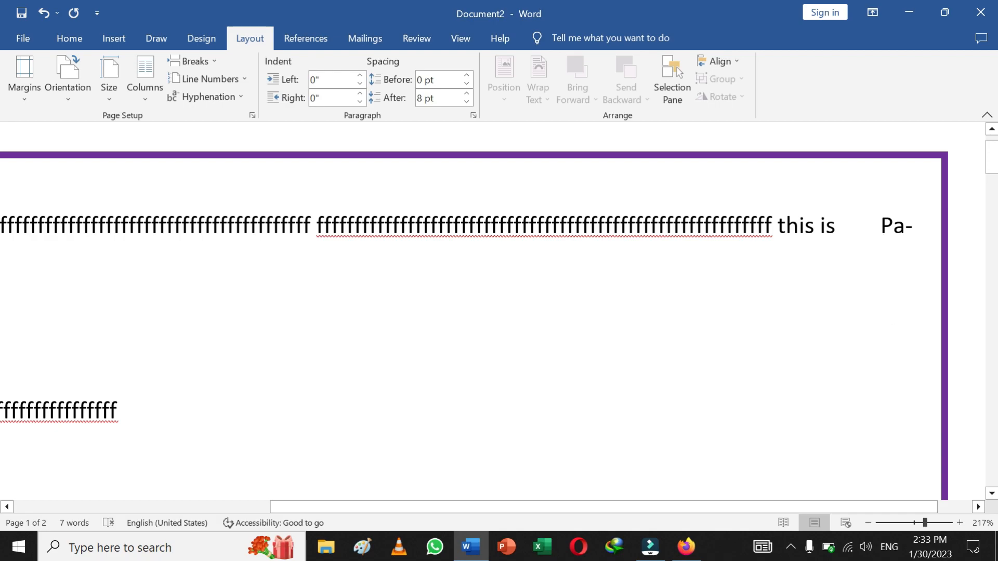
drag(925, 523, 907, 523)
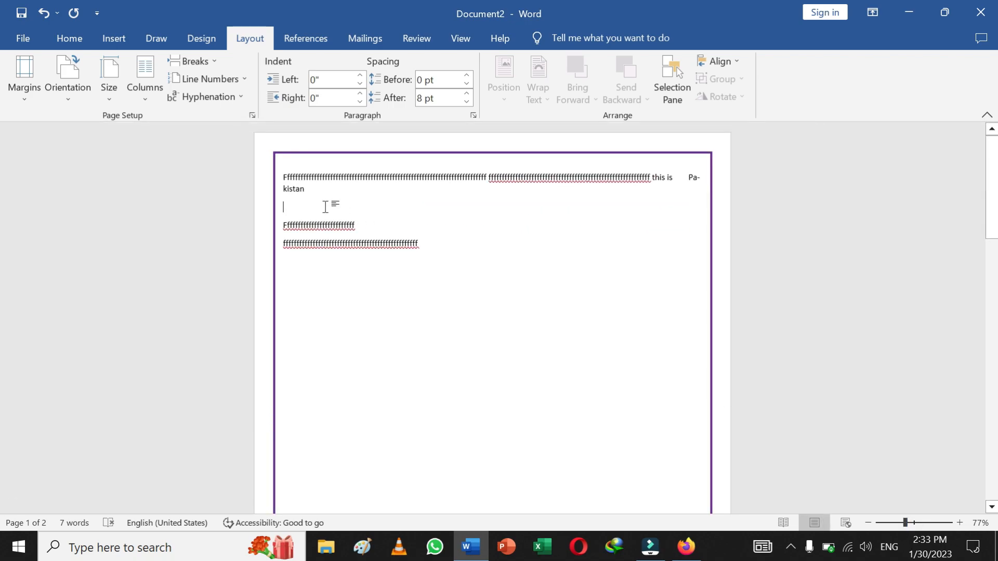
click(307, 188)
click(361, 223)
click(333, 190)
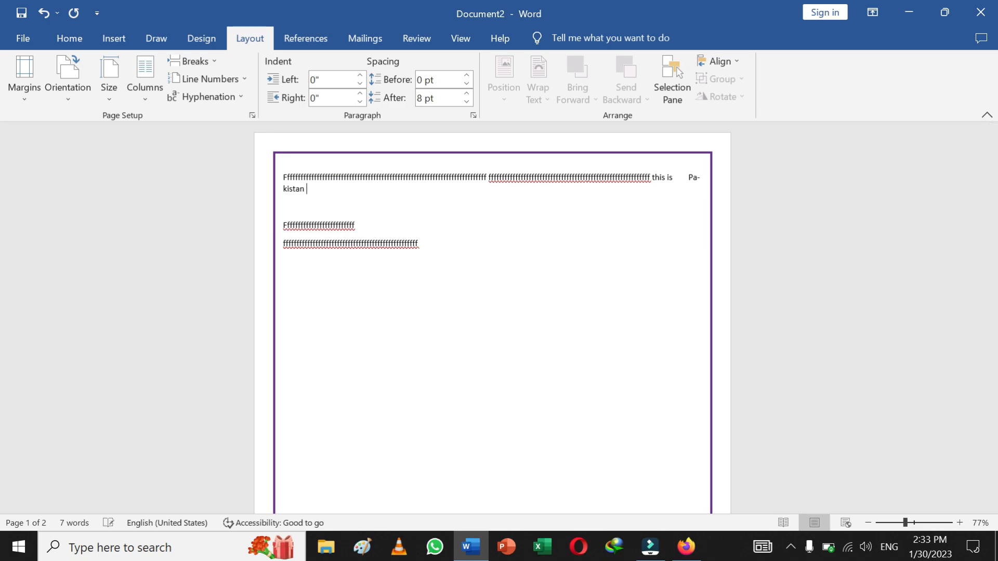
key(Tab)
text(vvvvvvvvvvvvvvvvvvvvvvvvvvvvvvvvvvvvvvvvvvvvvvvvvvvvvvvvvvvvvvvvvvvvvvvvvvv)
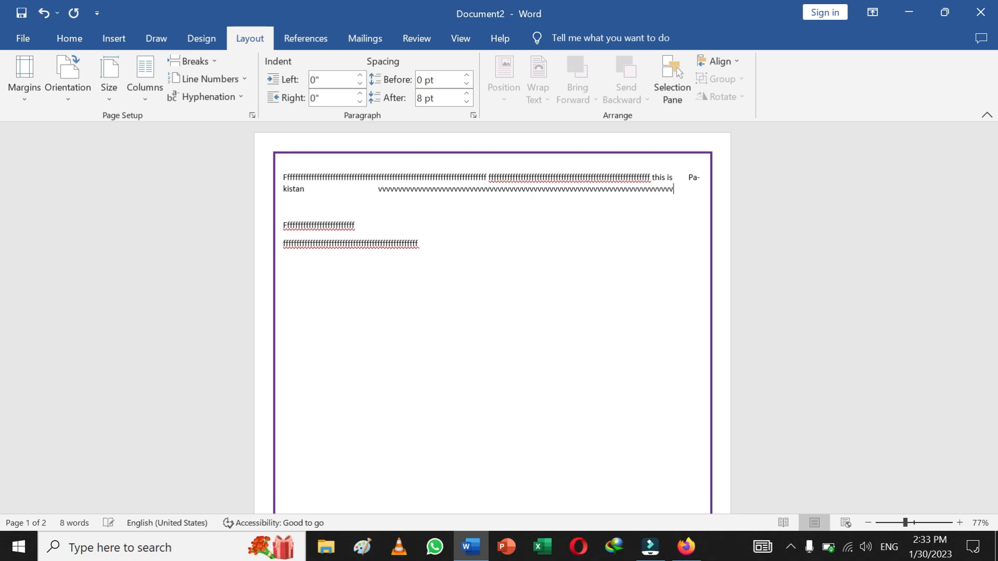
text(      f)
text(rasat)
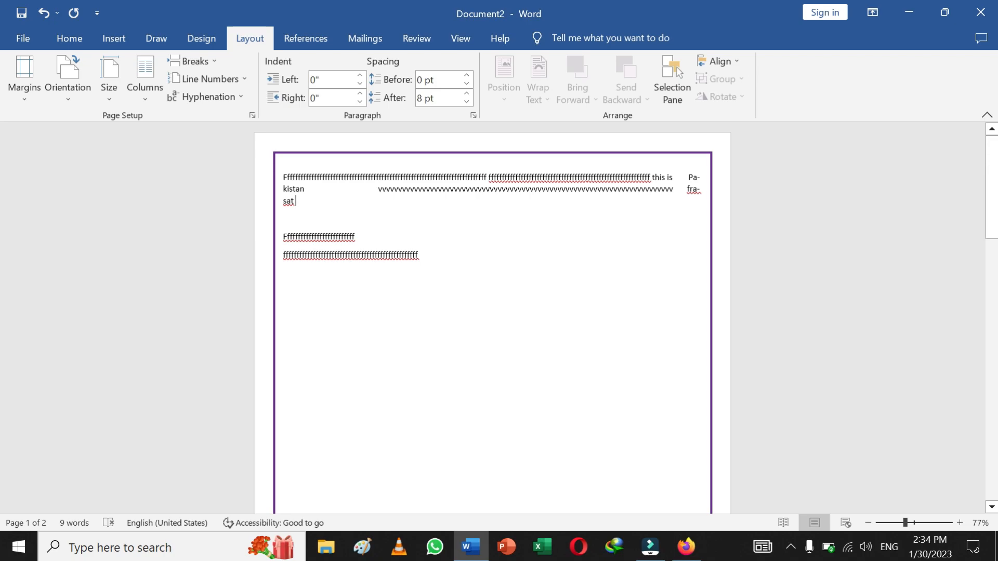
Examine the hyphenated words at the line ends of the first paragraph up close and return to the wider page view
click(922, 522)
drag(614, 508, 834, 508)
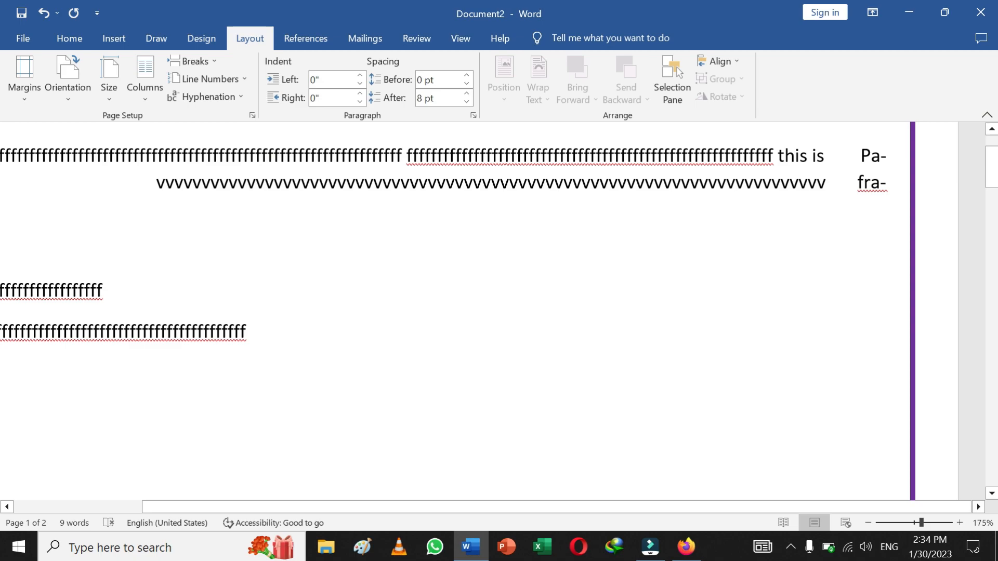
double_click(874, 164)
click(873, 167)
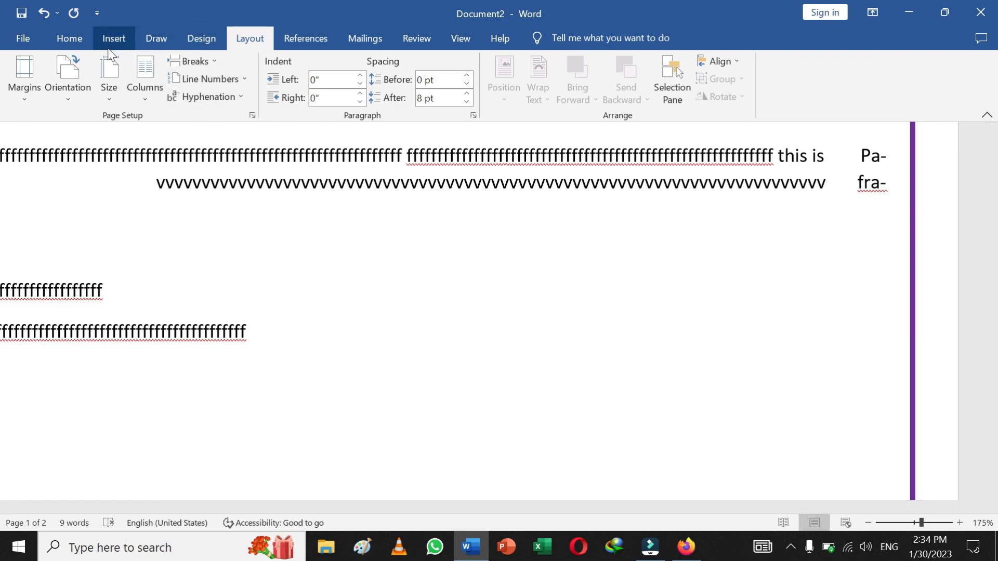
click(21, 40)
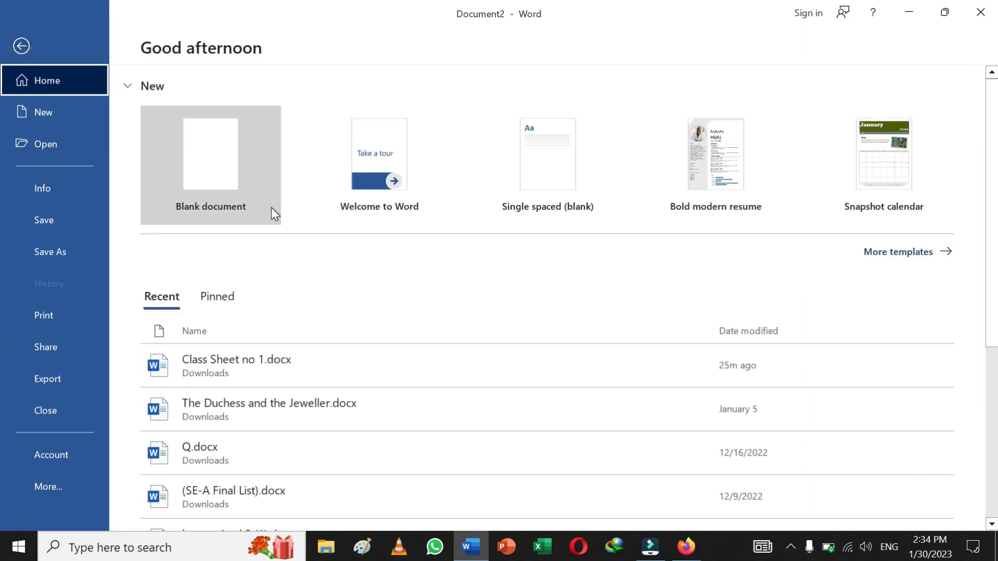
click(22, 47)
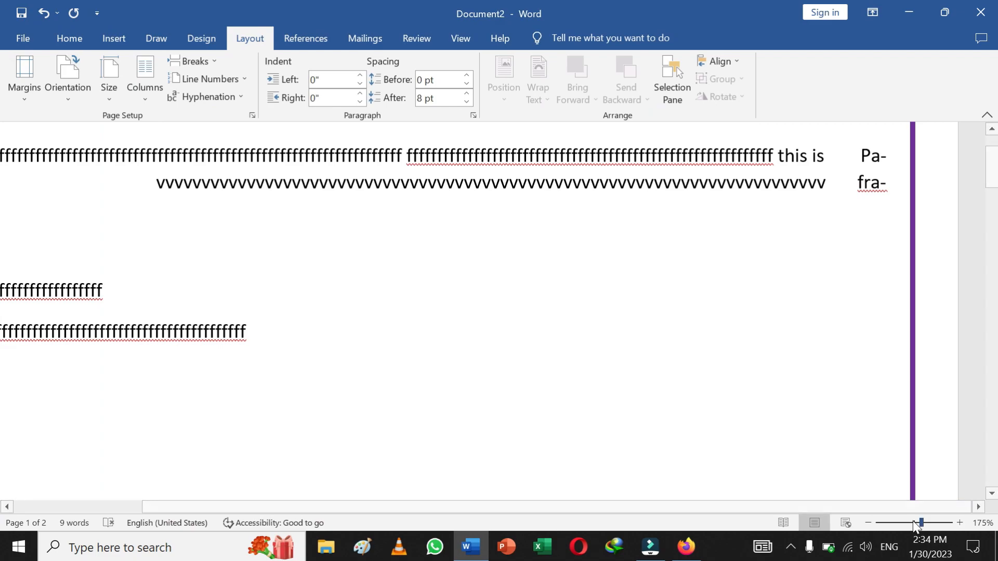
drag(921, 522, 913, 522)
scroll(492, 318, up, 2)
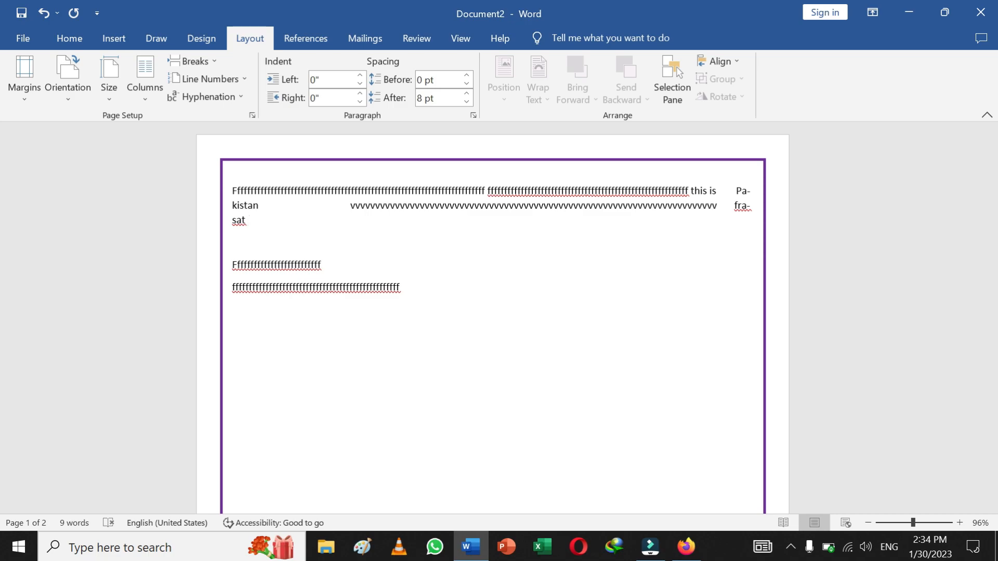
click(430, 293)
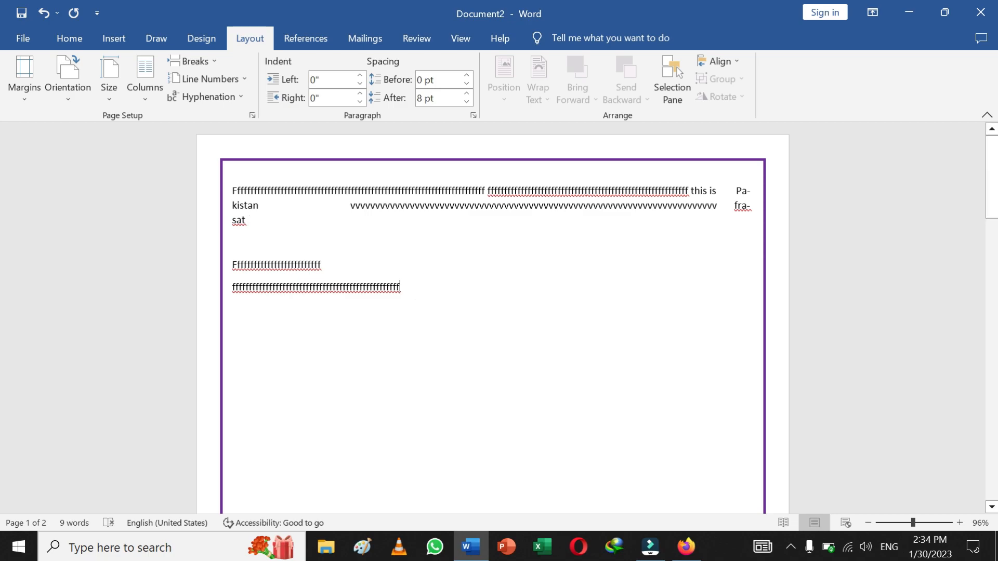